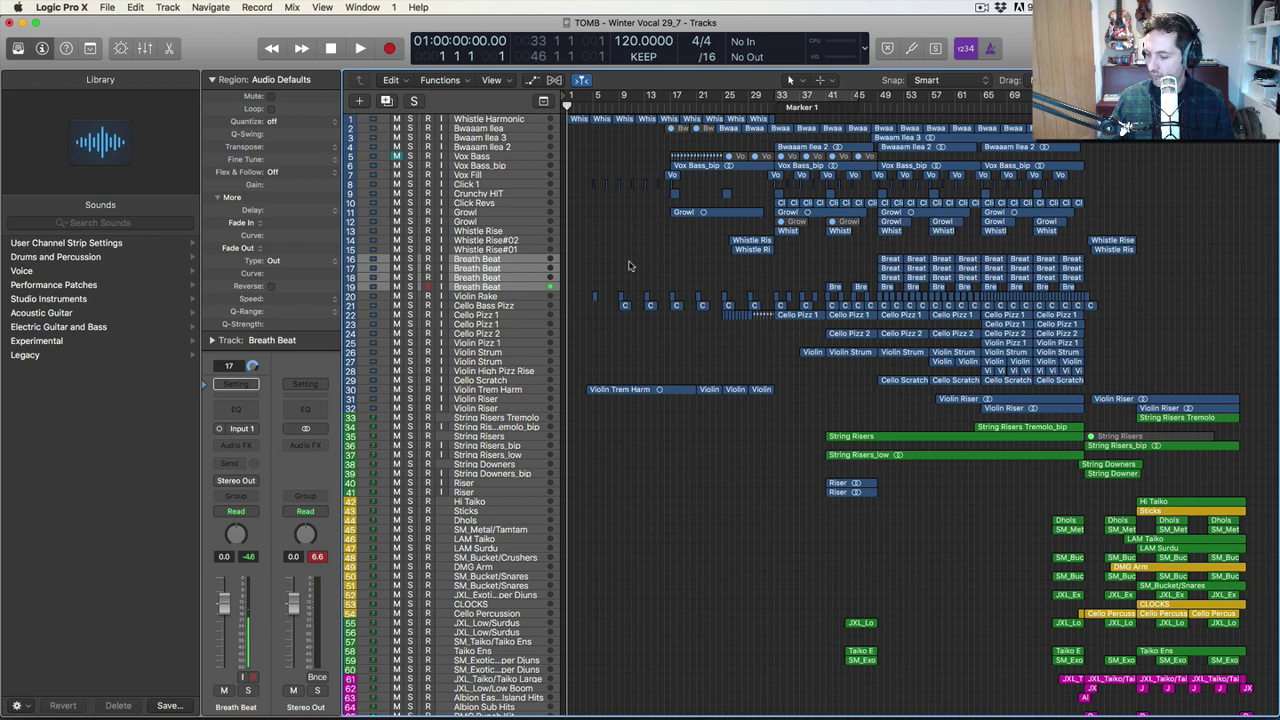
# Solo the Whistle Harmonic track, play it from the start of the project and view its Pitch Shifter settings.
pyautogui.click(468, 120)
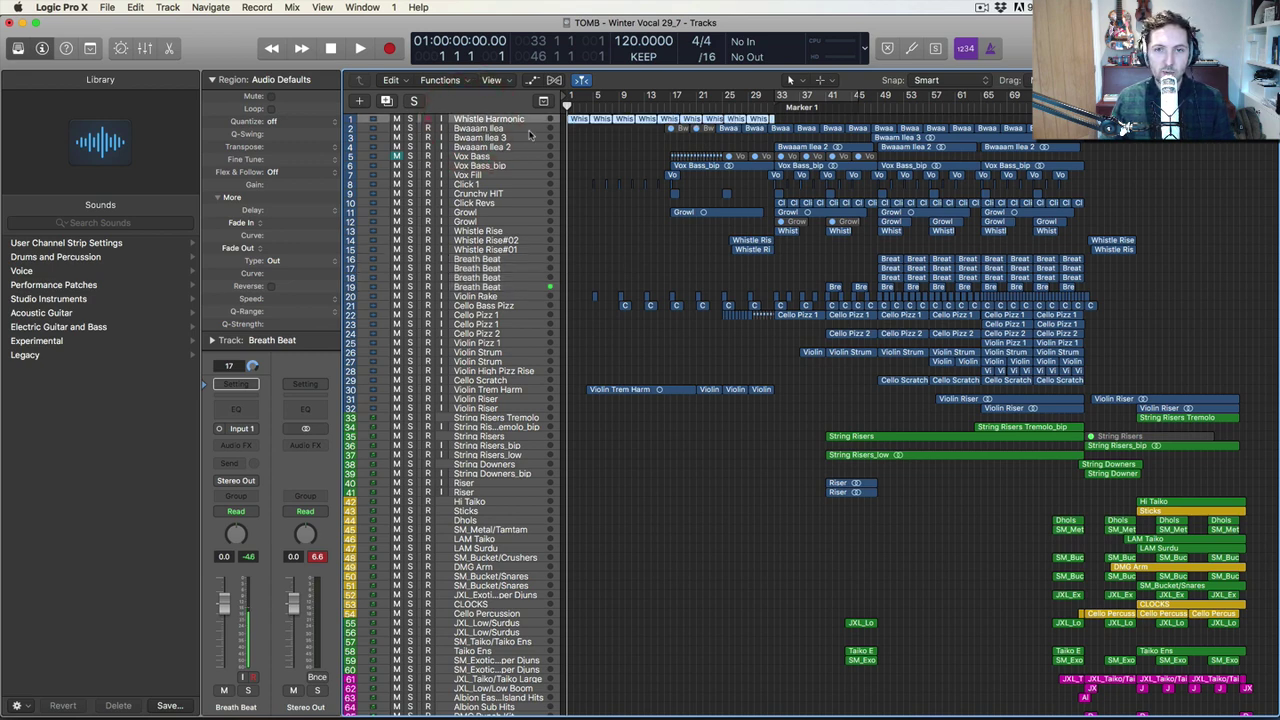
pyautogui.click(412, 121)
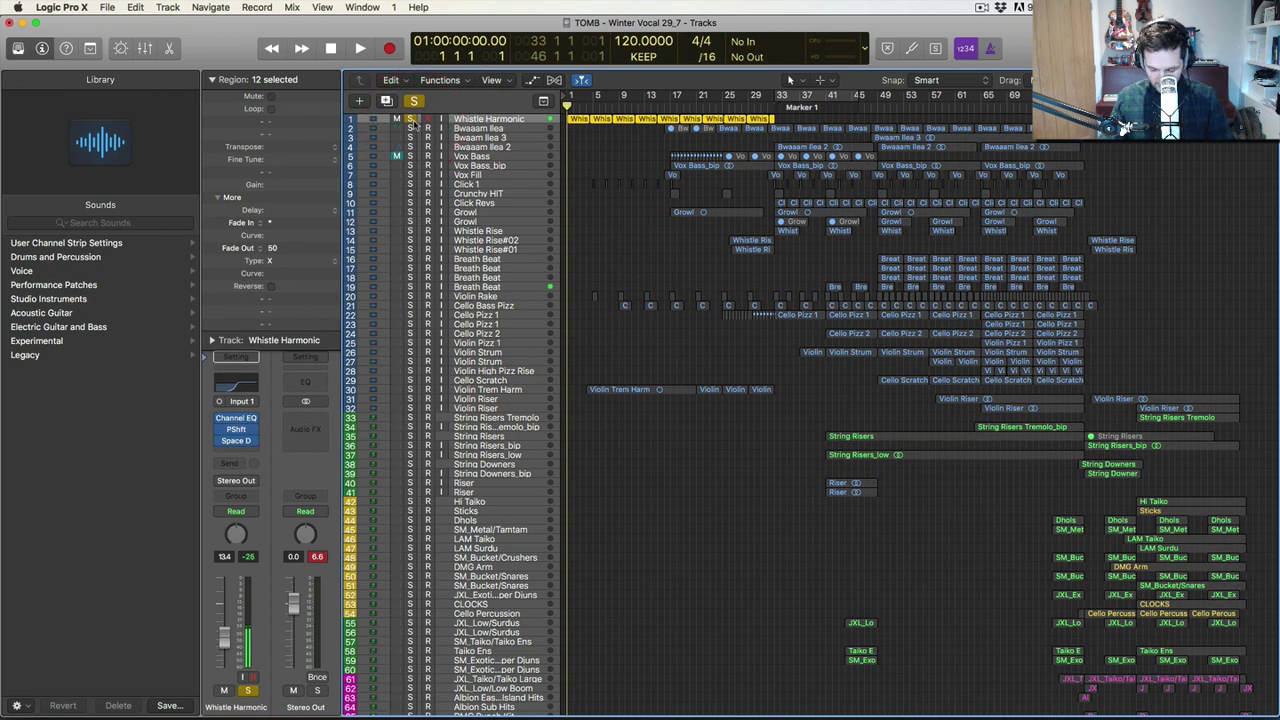
pyautogui.press('space')
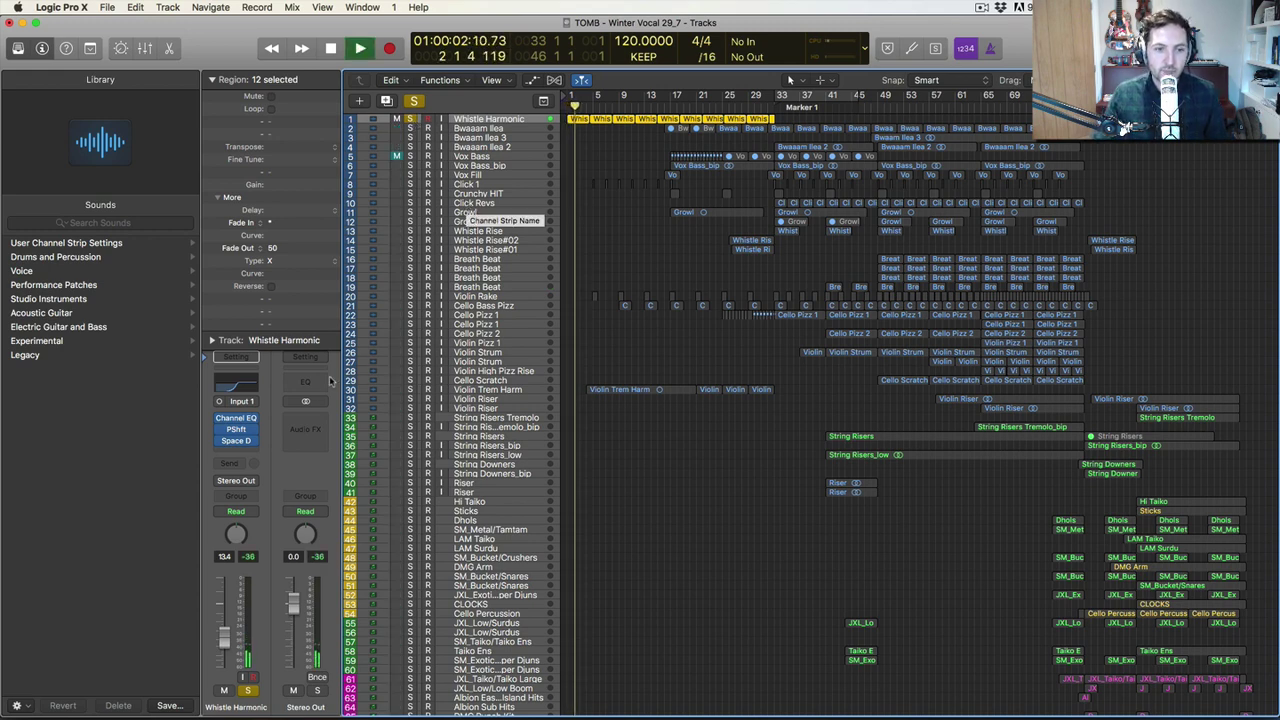
pyautogui.click(234, 430)
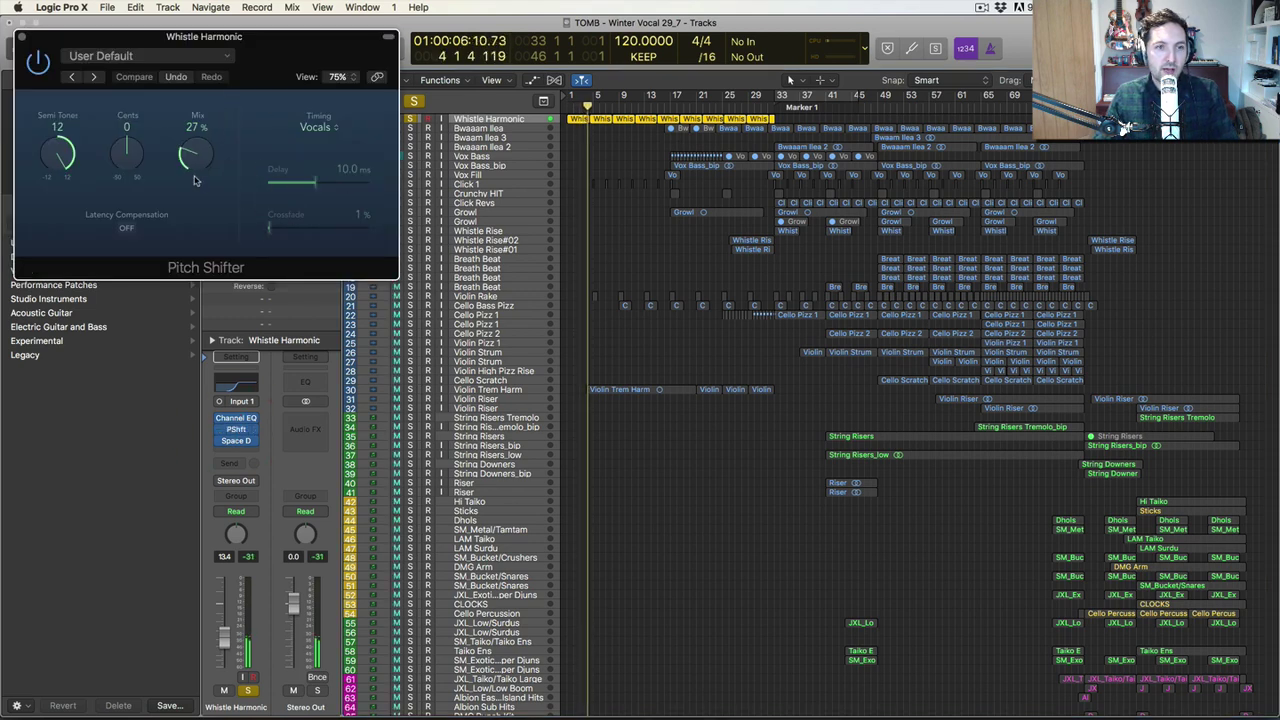
pyautogui.click(22, 38)
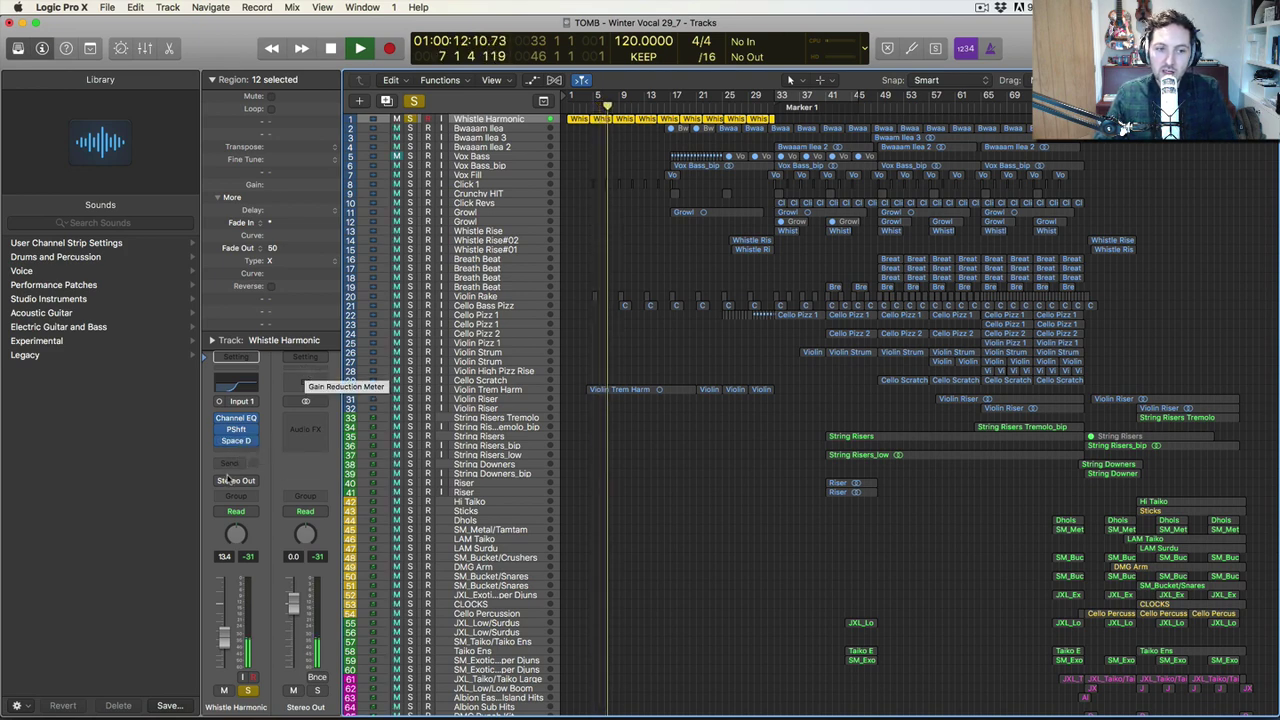
# Stop playback and clear the solo on the Whistle Harmonic track.
pyautogui.moveTo(427, 147)
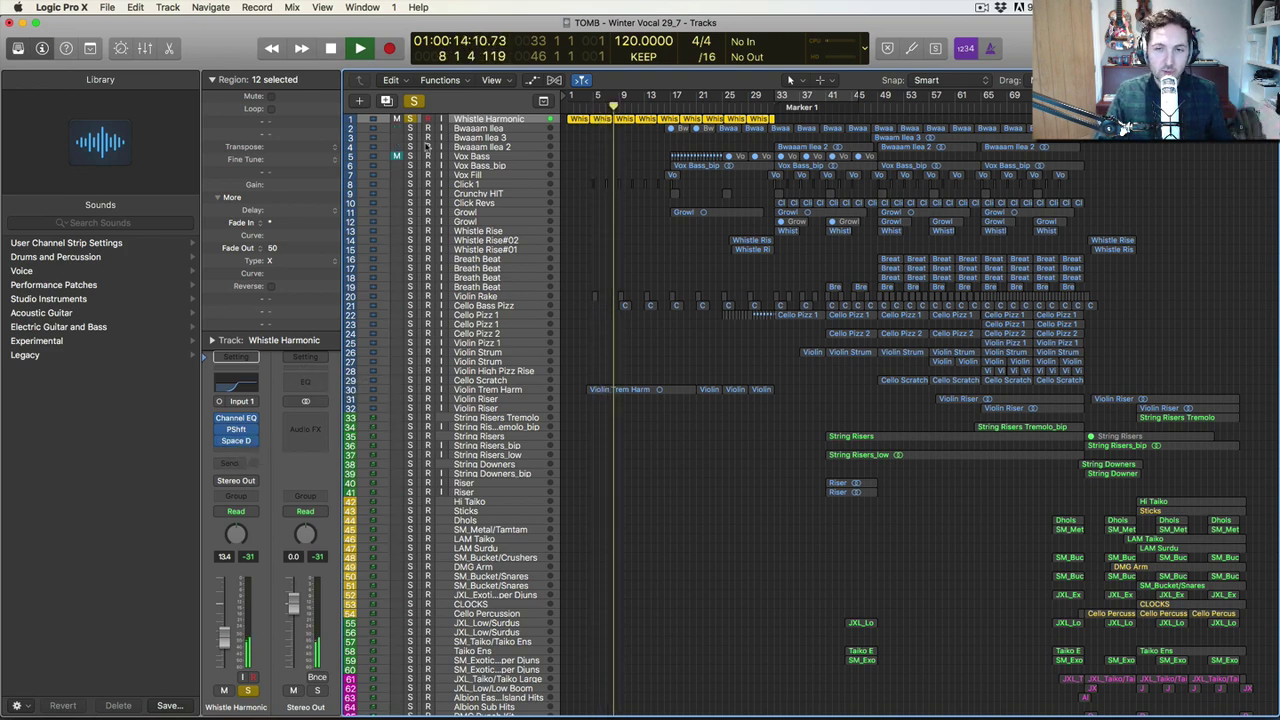
pyautogui.press('space')
pyautogui.press('s')
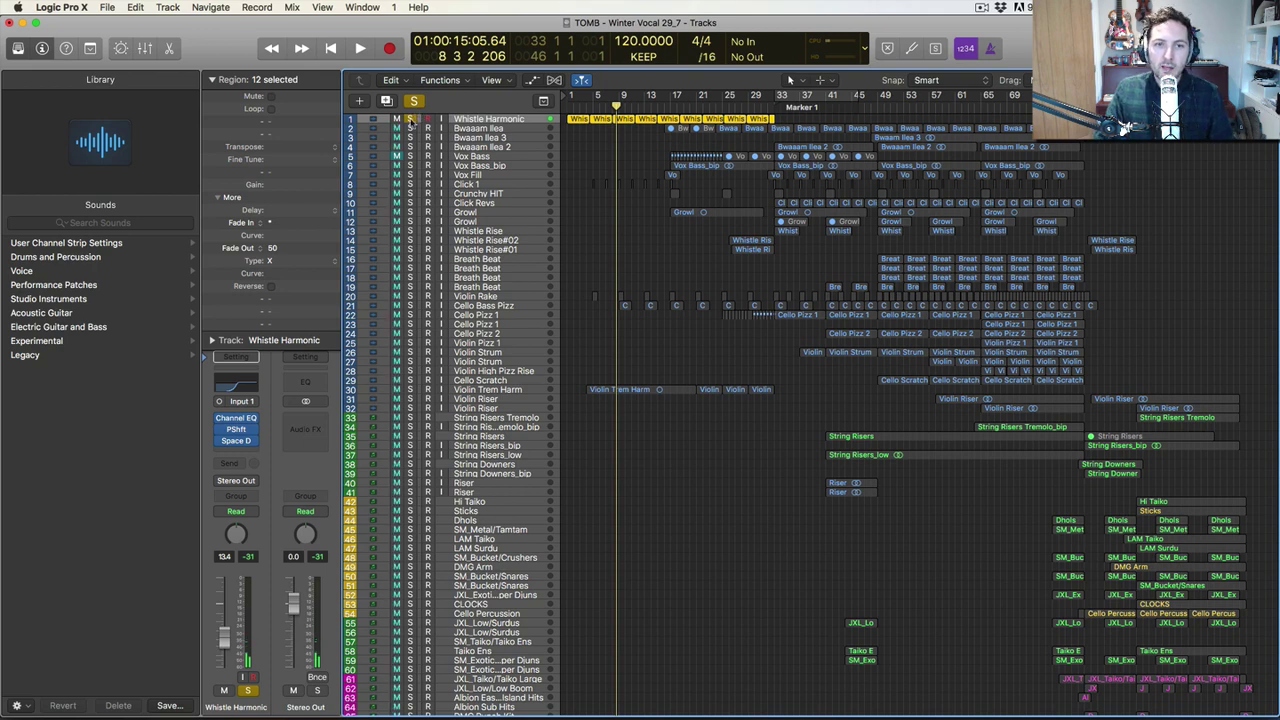
pyautogui.click(597, 149)
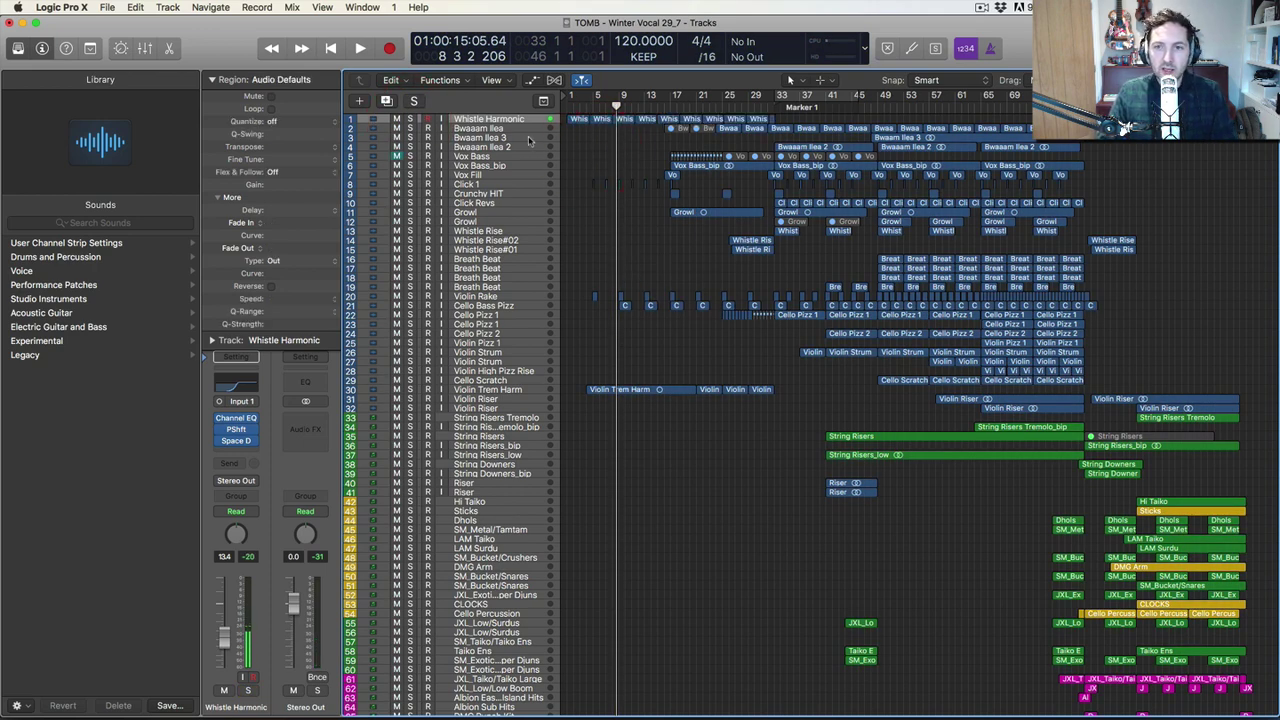
pyautogui.click(410, 119)
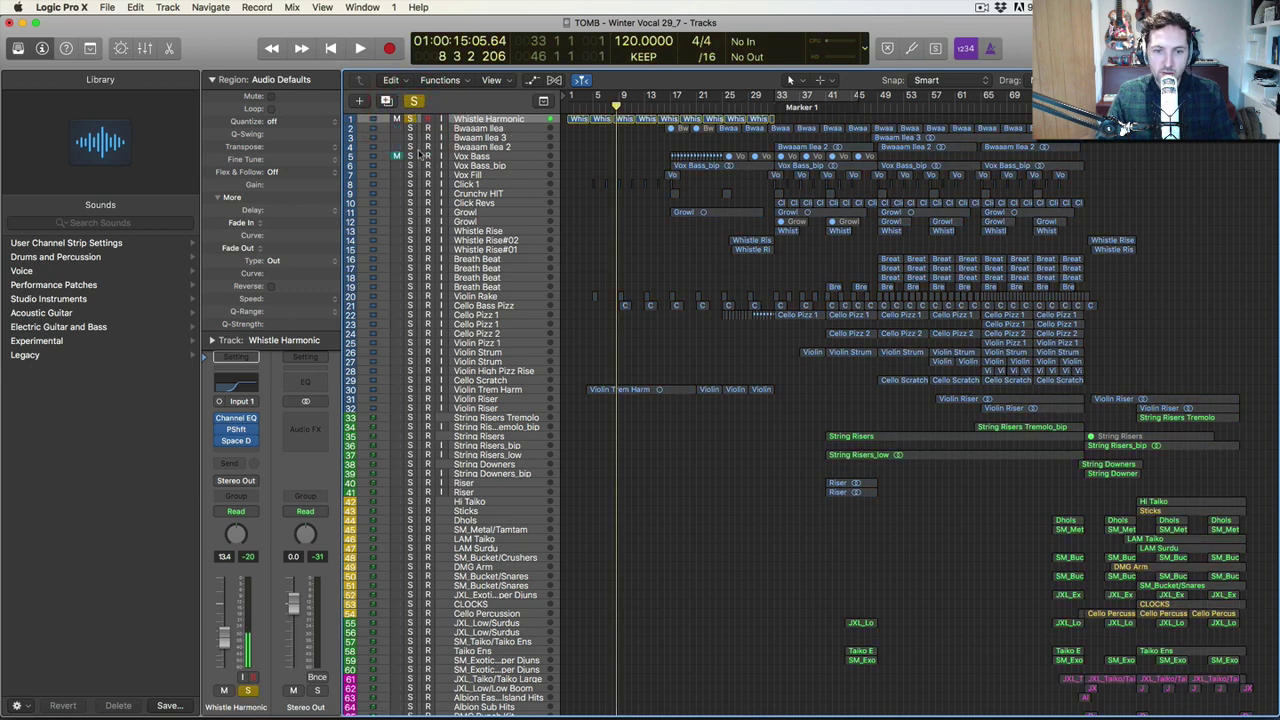
pyautogui.click(410, 119)
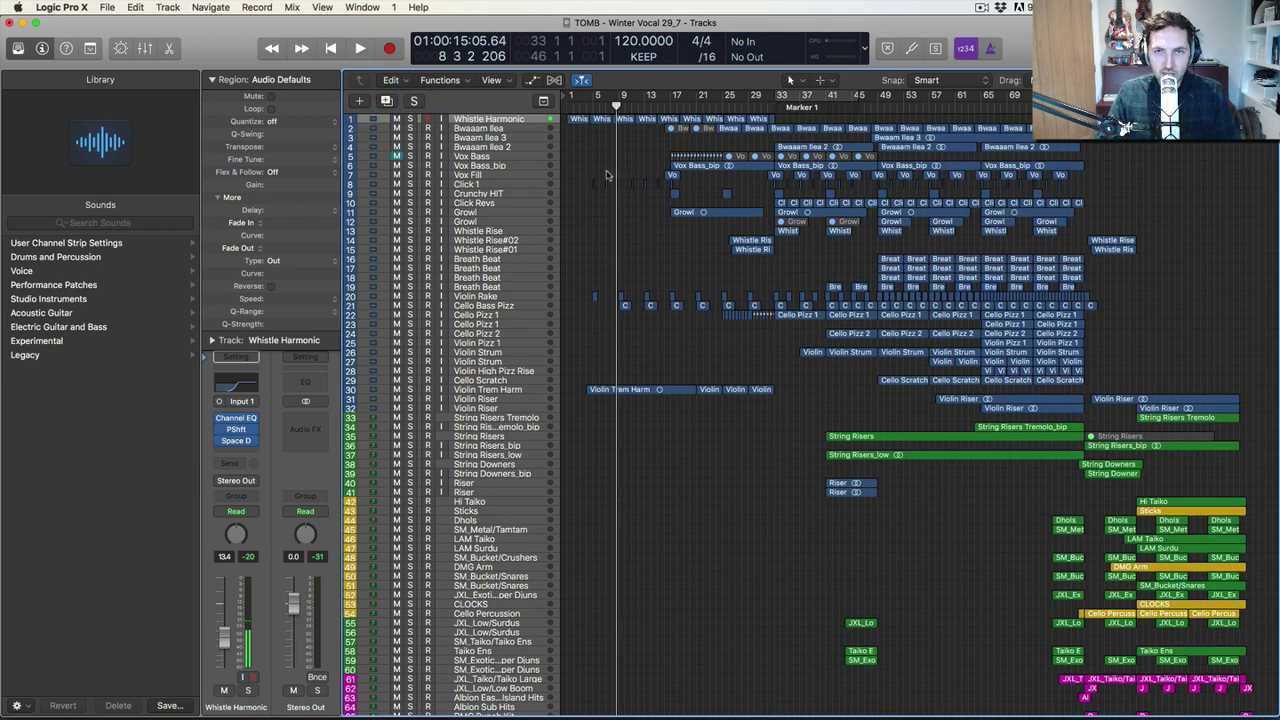
# Solo the Whistle Harmonic, Violin Rake and Cello Bass Pizz tracks together and play them.
pyautogui.click(410, 119)
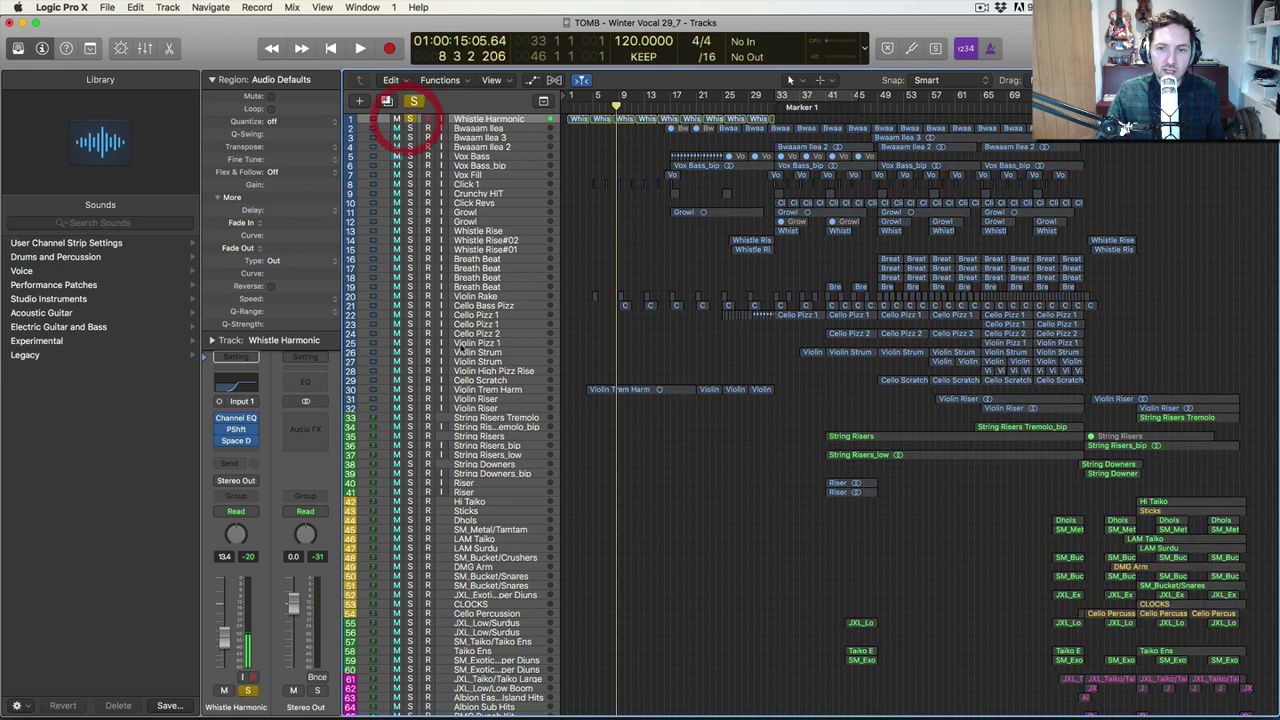
pyautogui.click(411, 298)
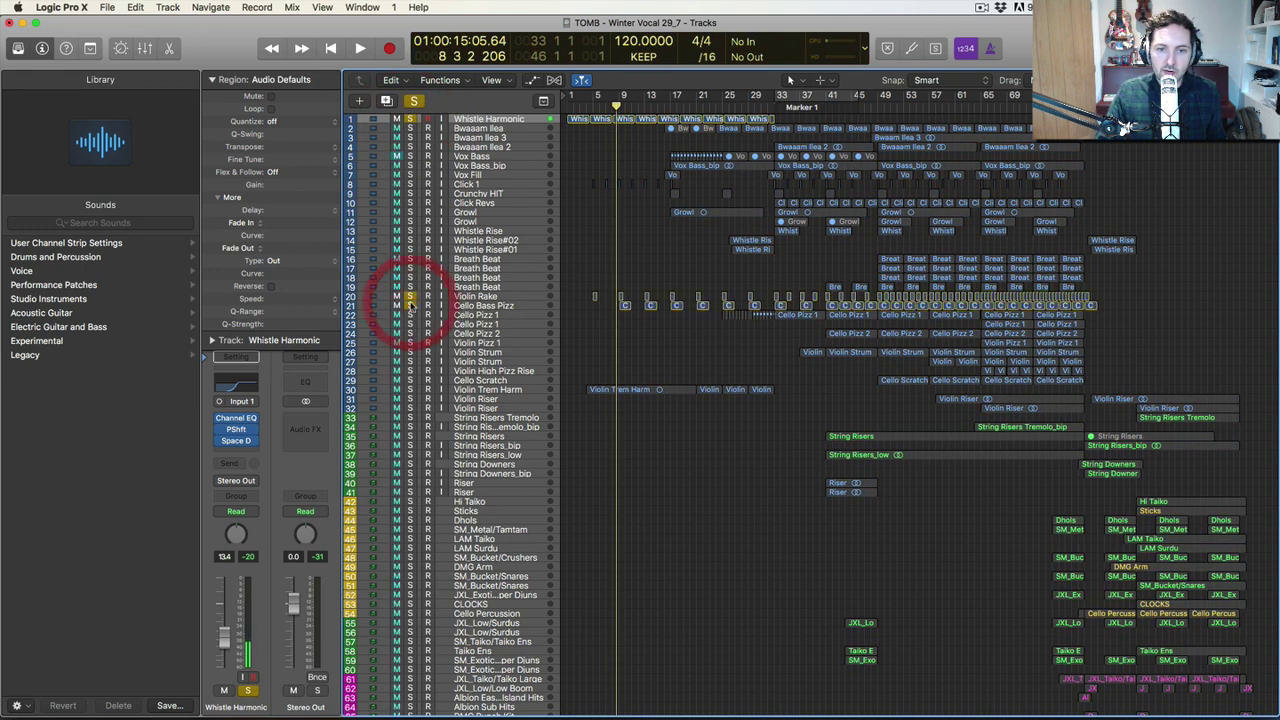
pyautogui.press('space')
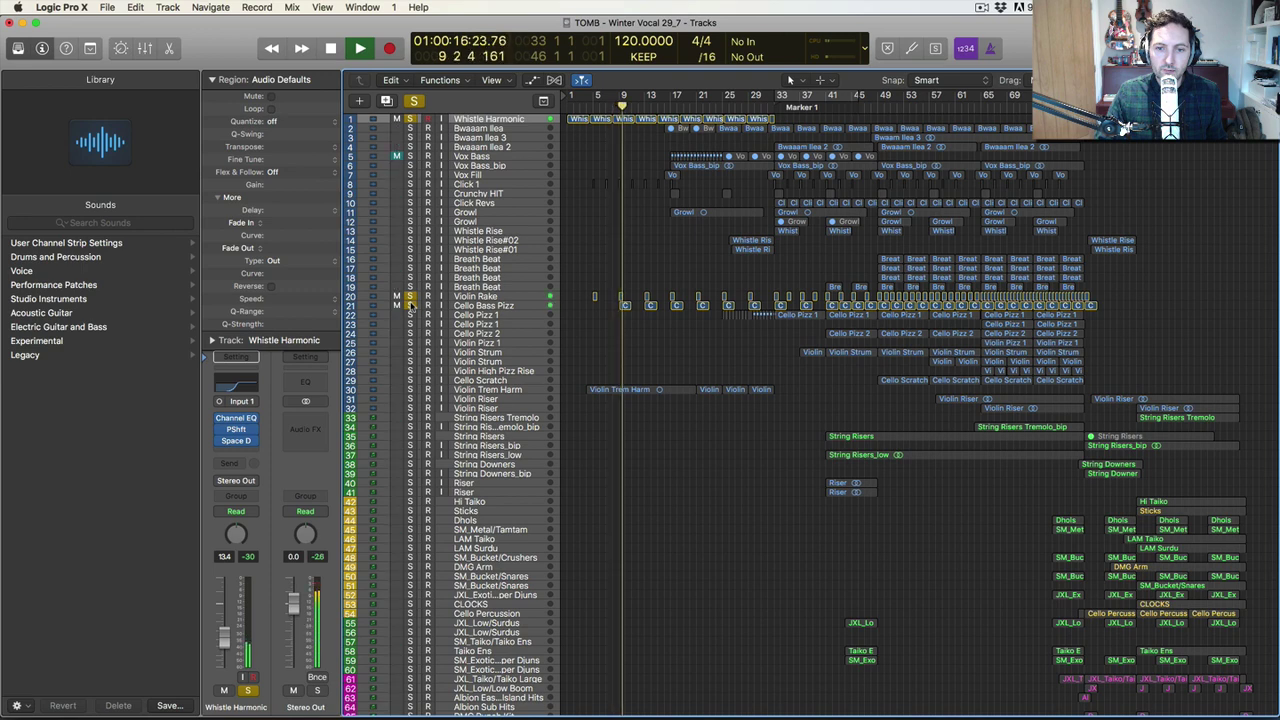
# Add the Violin Trem Harm and Vox Bass_bip tracks to the soloed group and continue playback.
pyautogui.click(409, 390)
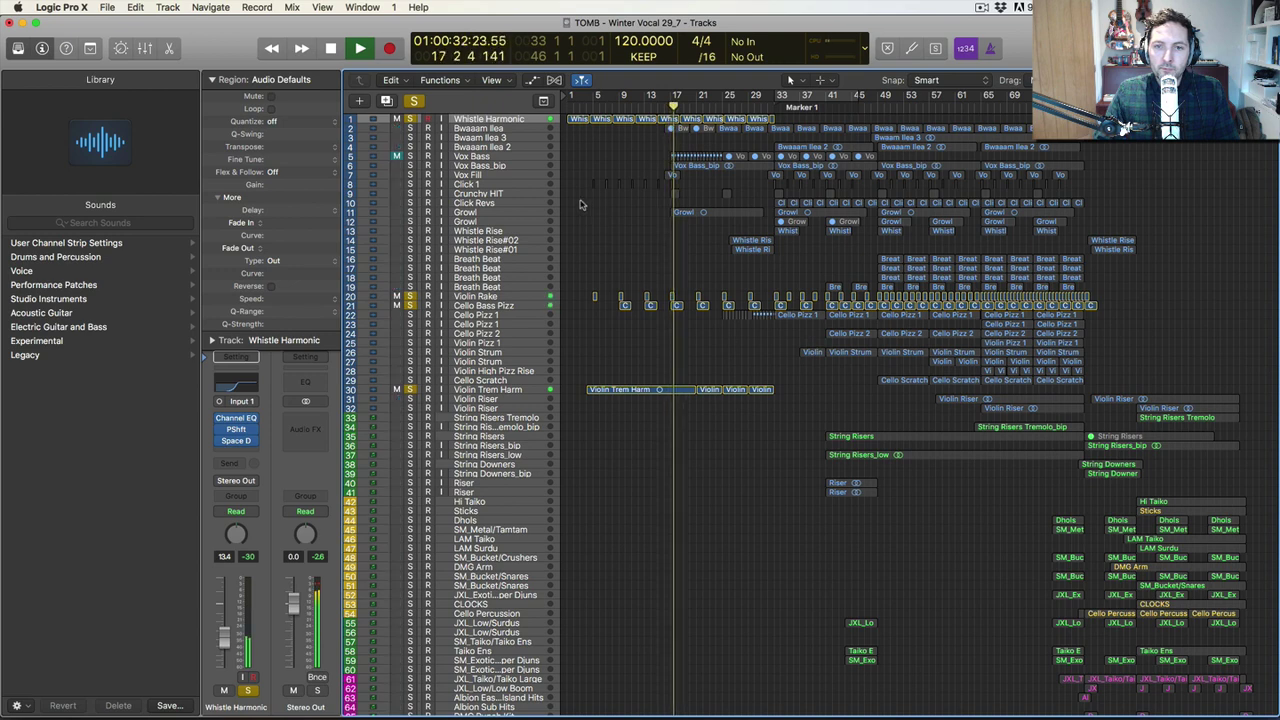
pyautogui.click(410, 165)
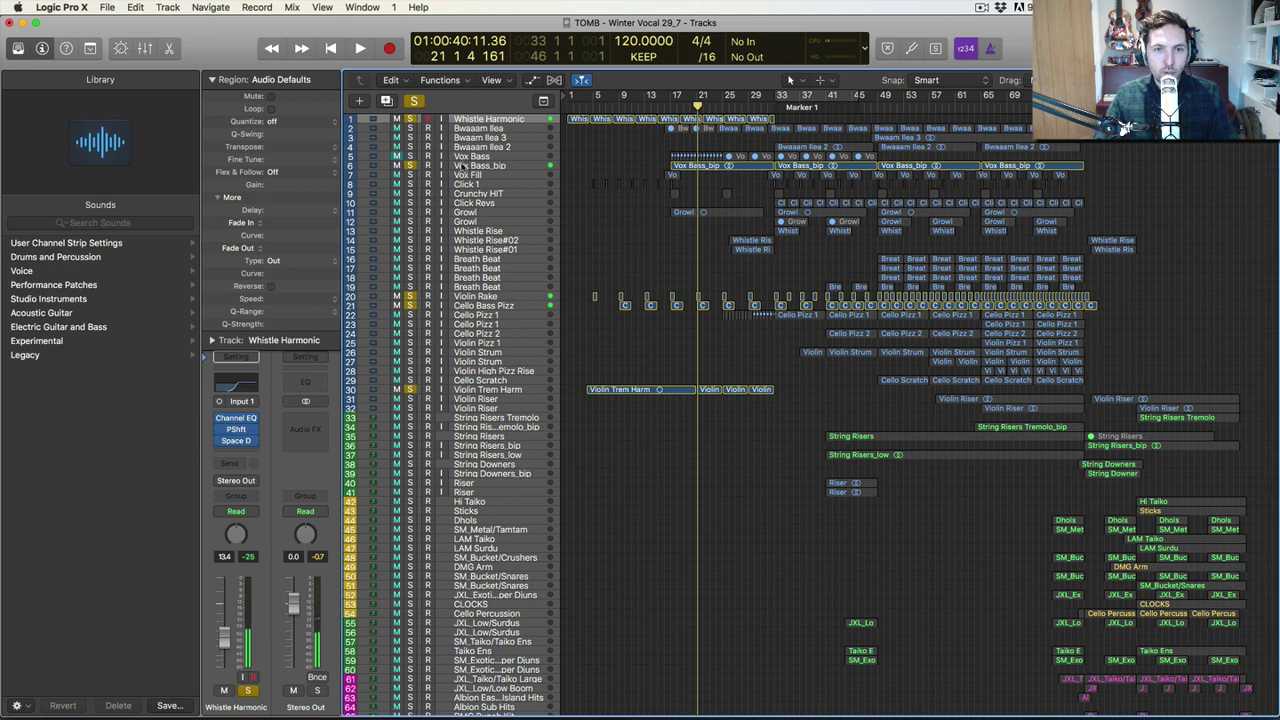
pyautogui.click(463, 166)
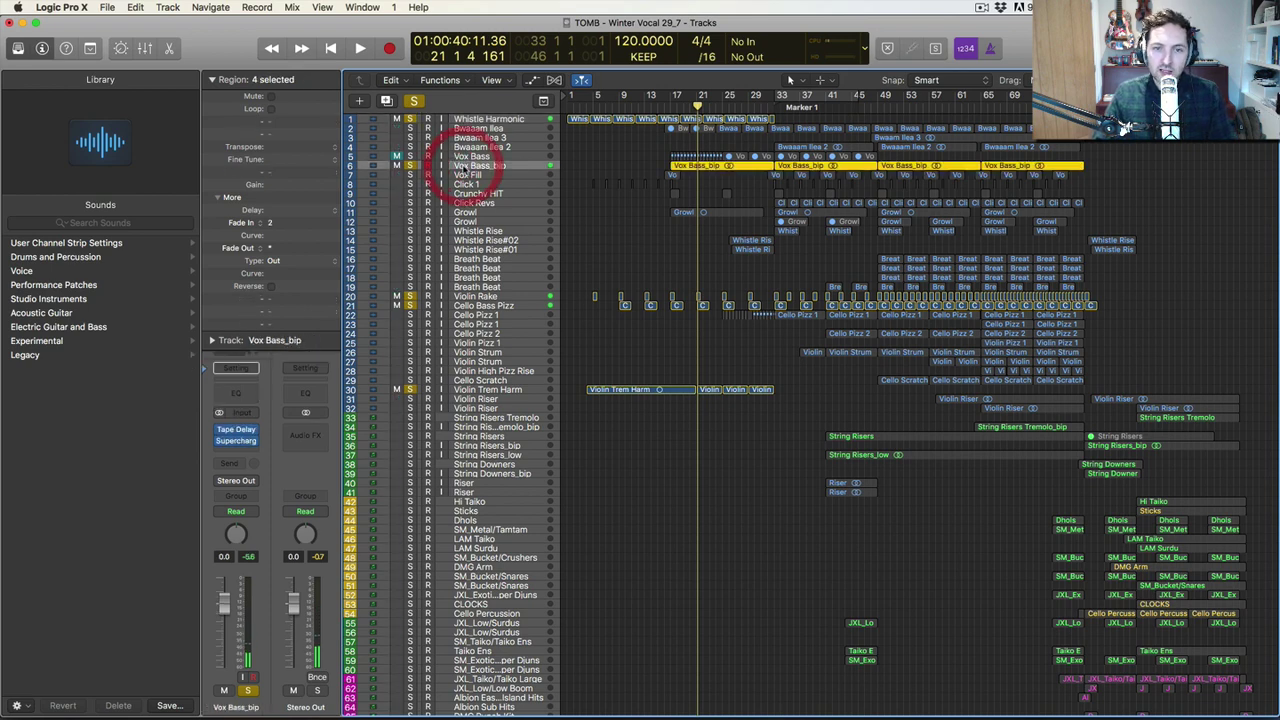
pyautogui.press('space')
pyautogui.click(593, 171)
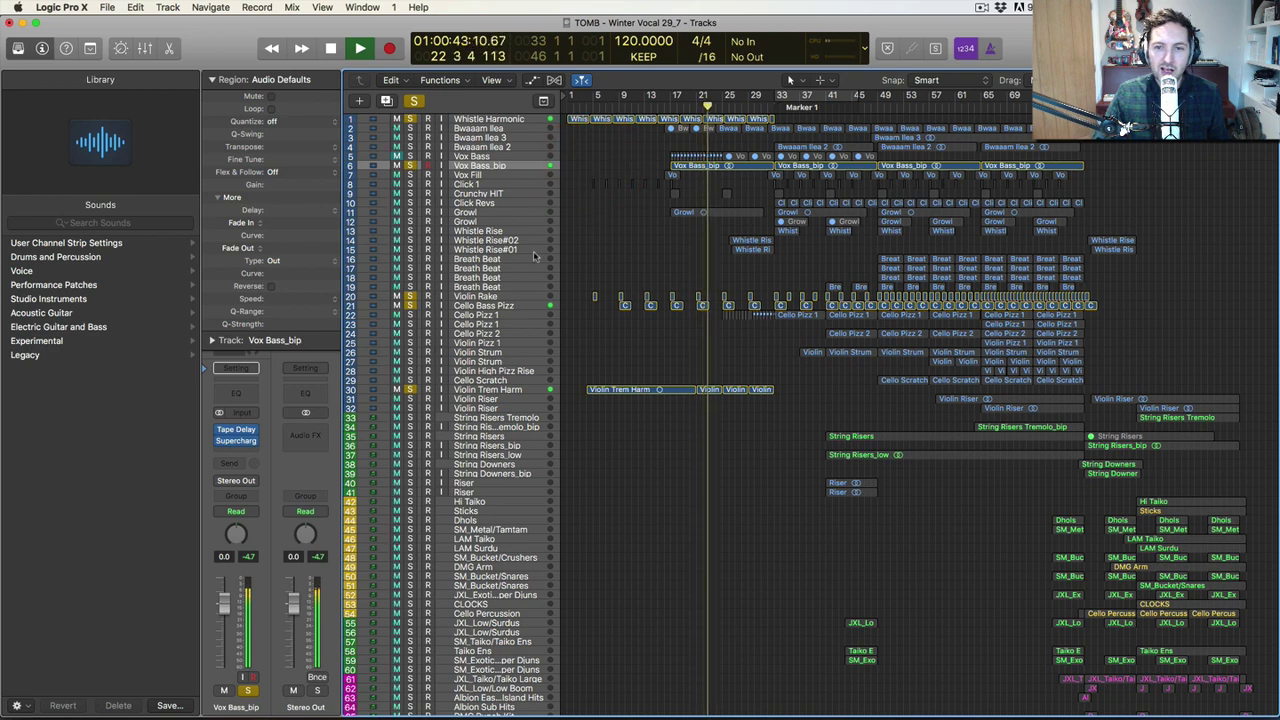
# Audition Whistle Rise#02 and Whistle Rise#01 within the soloed group, and clear all solos once playback is stopped.
pyautogui.moveTo(410, 241); pyautogui.dragTo(410, 249)
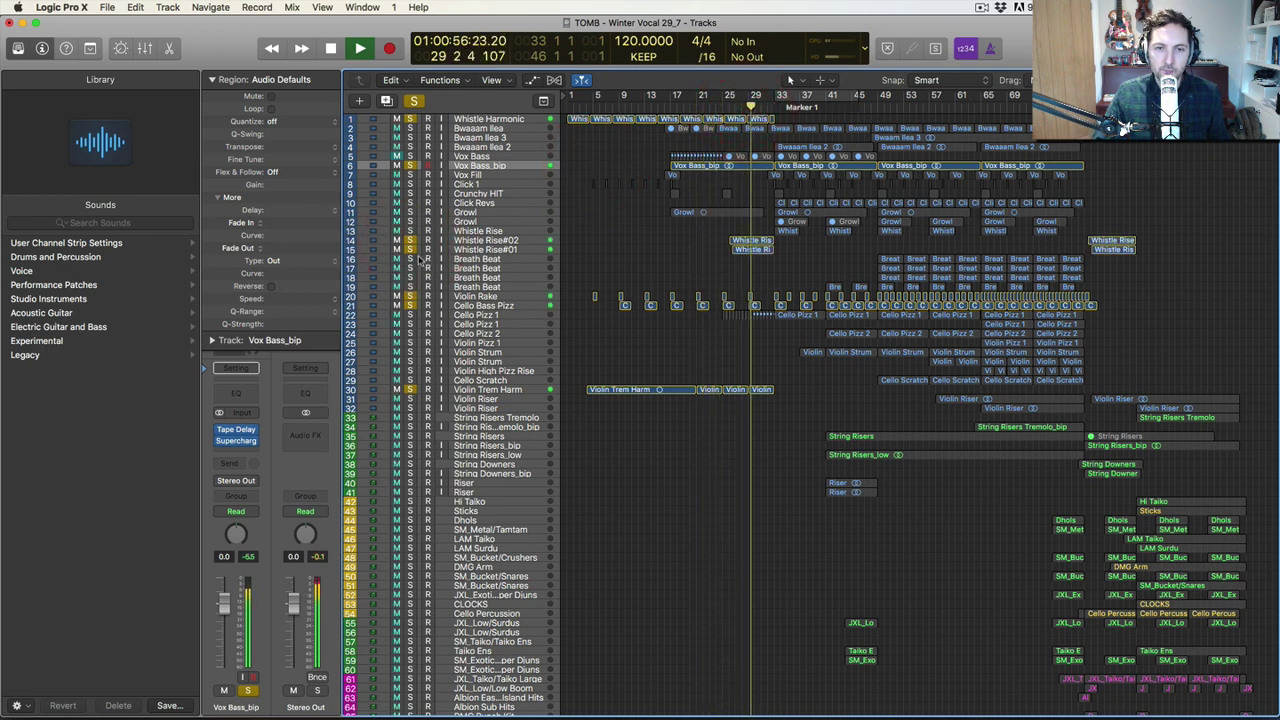
pyautogui.press('space')
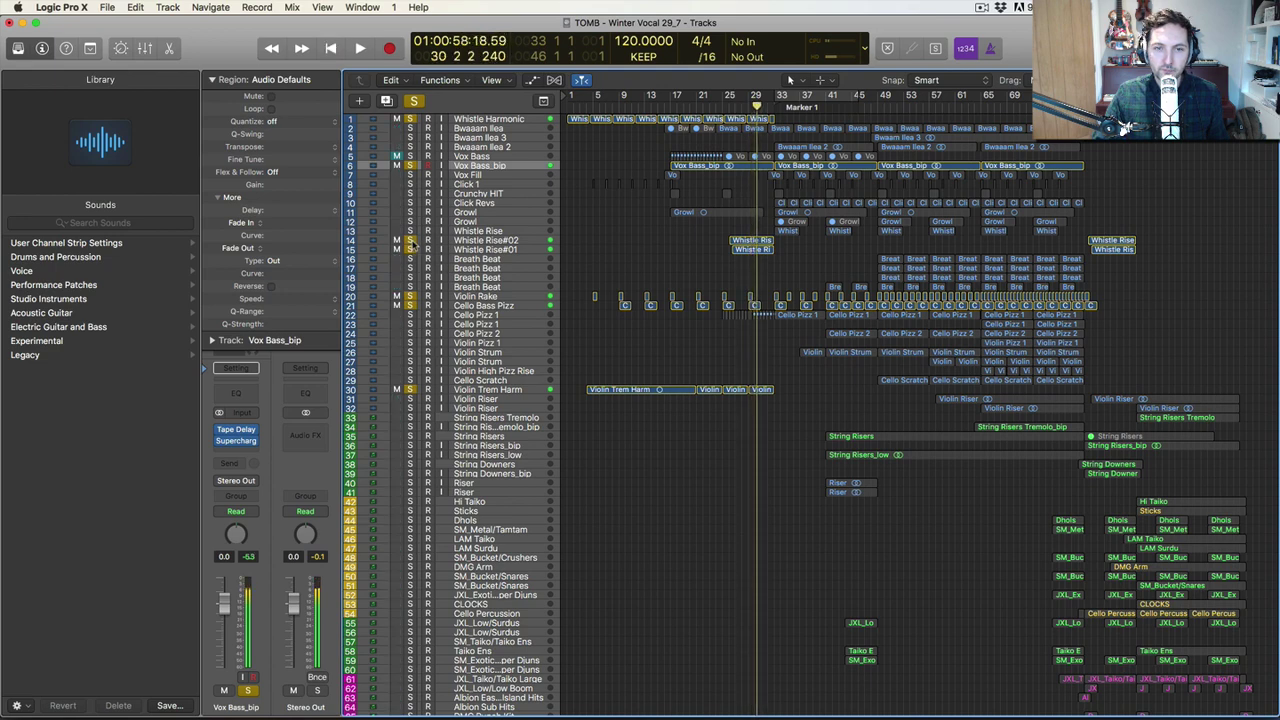
pyautogui.moveTo(410, 241); pyautogui.dragTo(410, 249)
pyautogui.moveTo(410, 118); pyautogui.dragTo(410, 395)
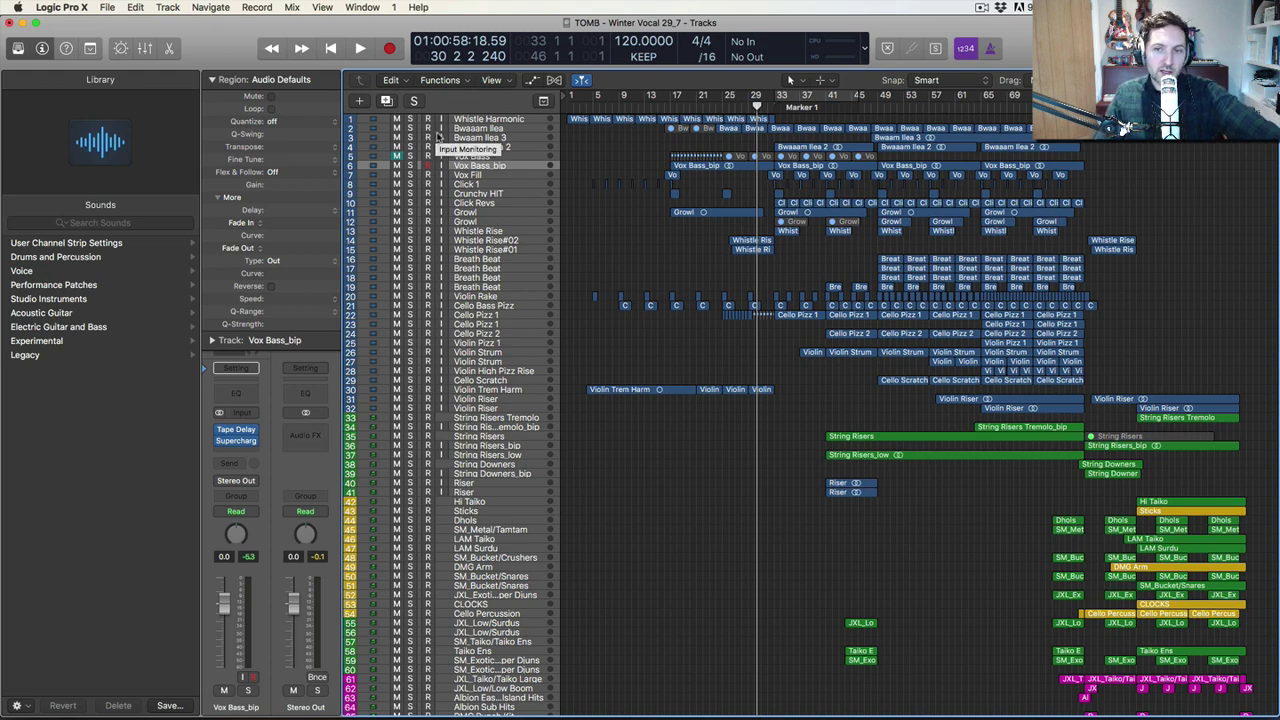
# Solo the Bwaaam Ilea track and listen to it from about bar 24.
pyautogui.click(410, 128)
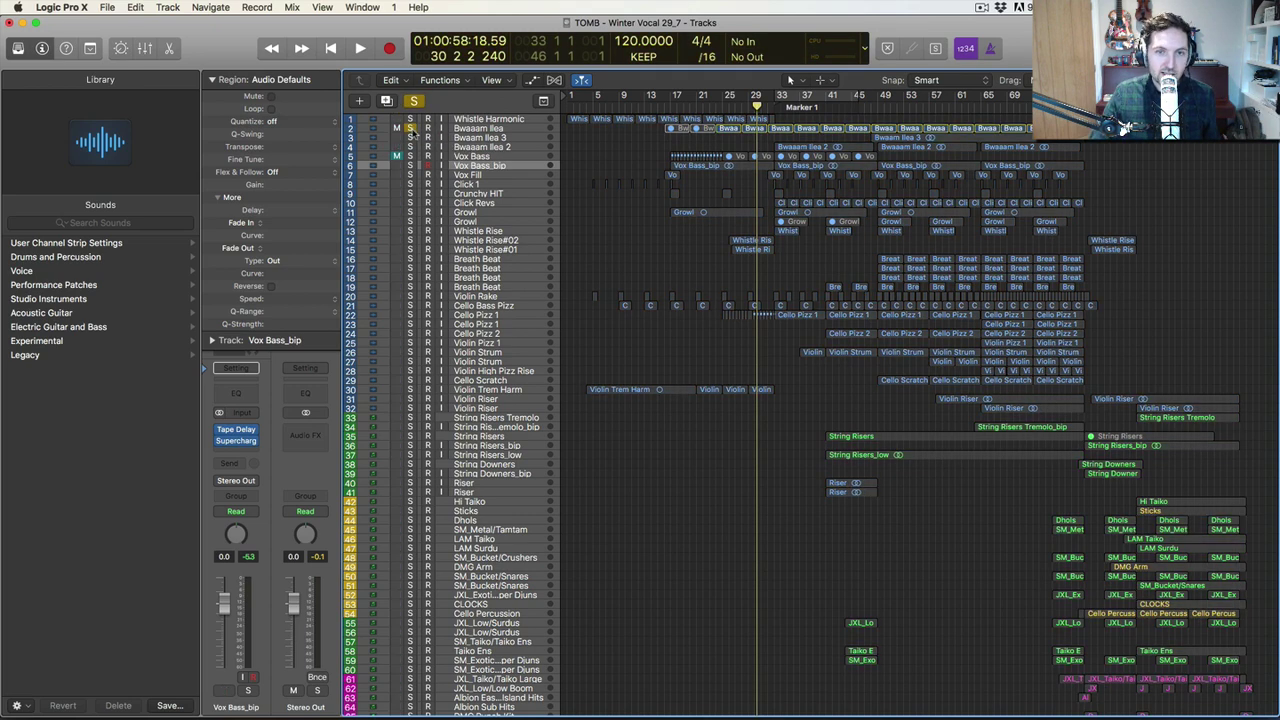
pyautogui.press('space')
pyautogui.click(716, 105)
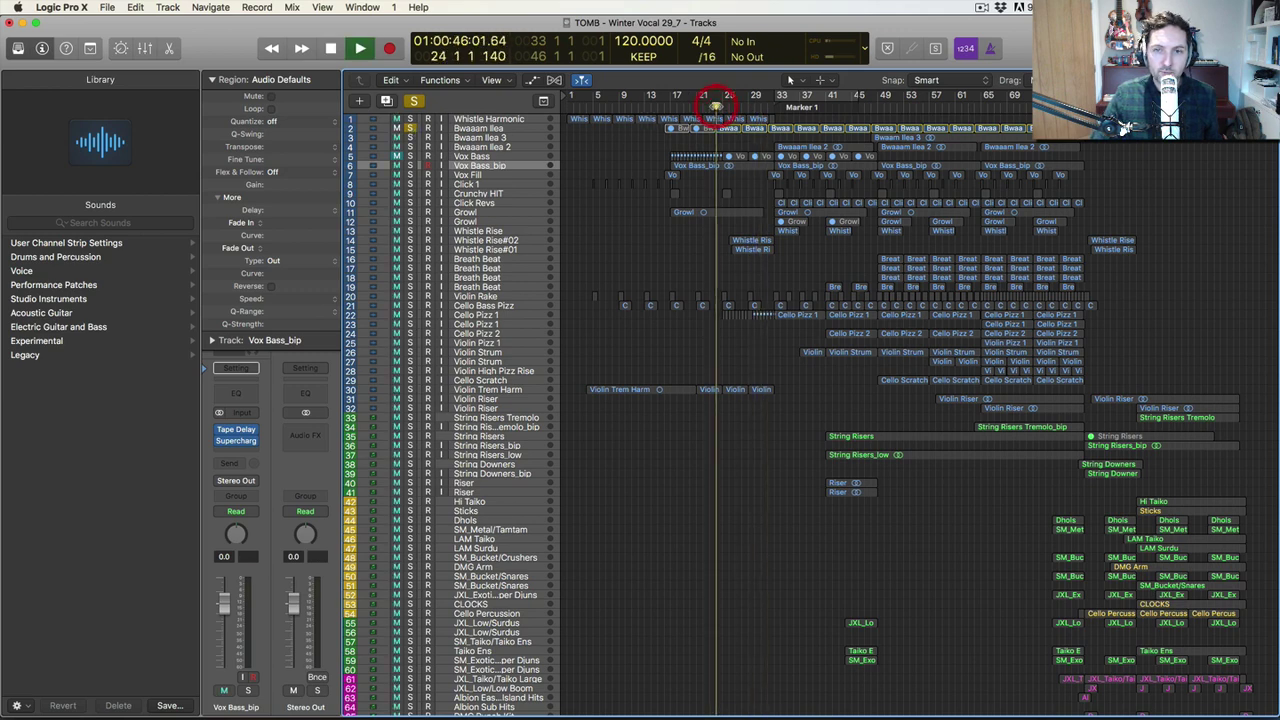
pyautogui.click(470, 128)
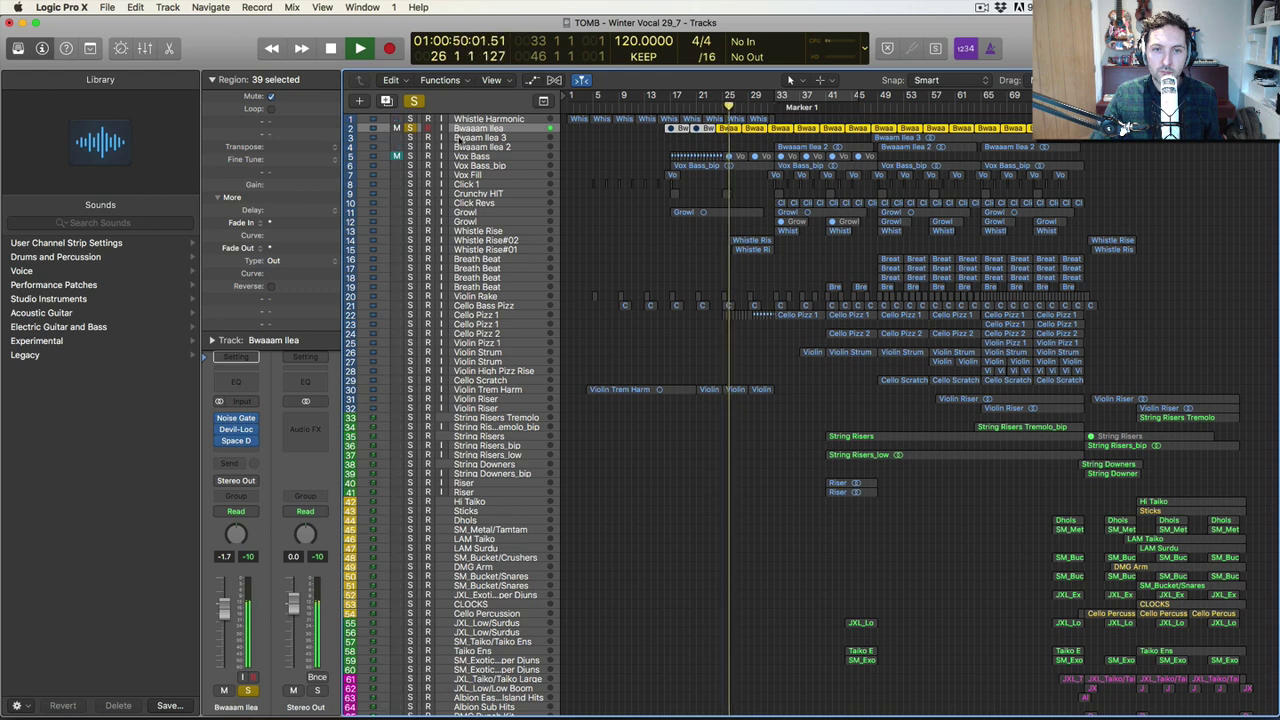
pyautogui.press('space')
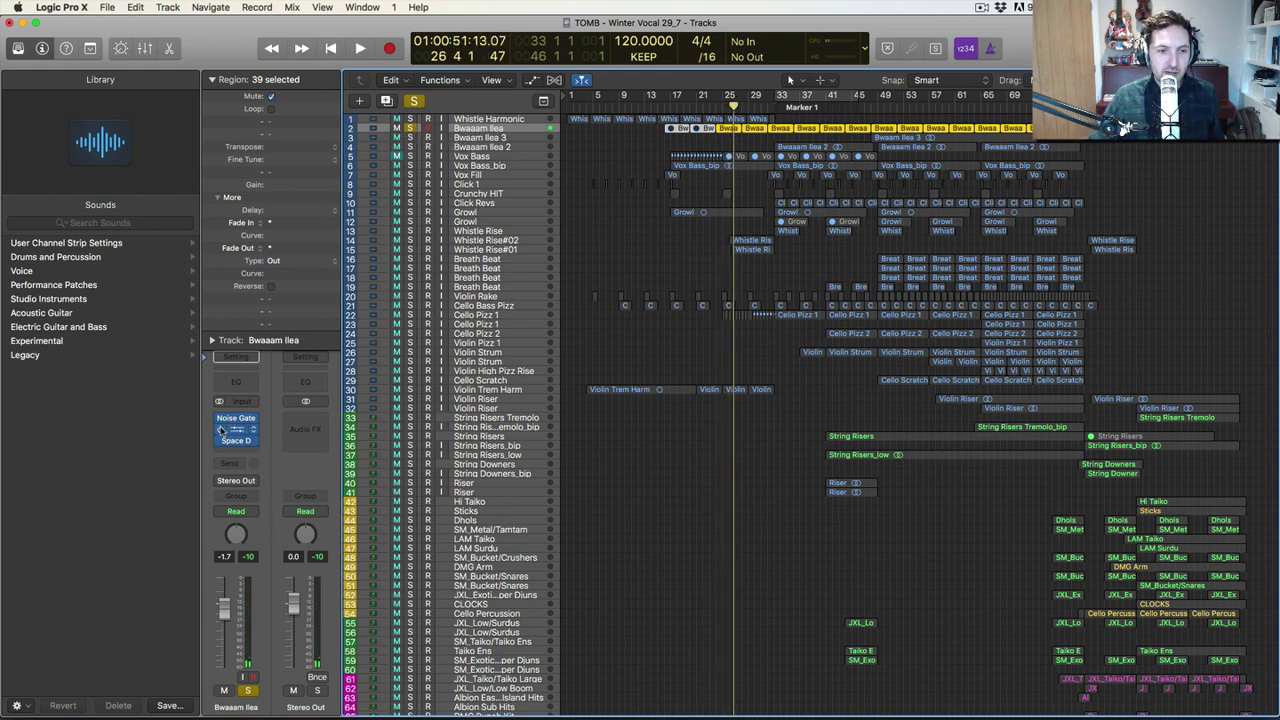
# Bypass the Devil-Loc plug-in on Bwaaam Ilea to hear the track without it from about bar 24, and re-enable the plug-in.
pyautogui.click(222, 430)
pyautogui.press('space')
pyautogui.click(718, 107)
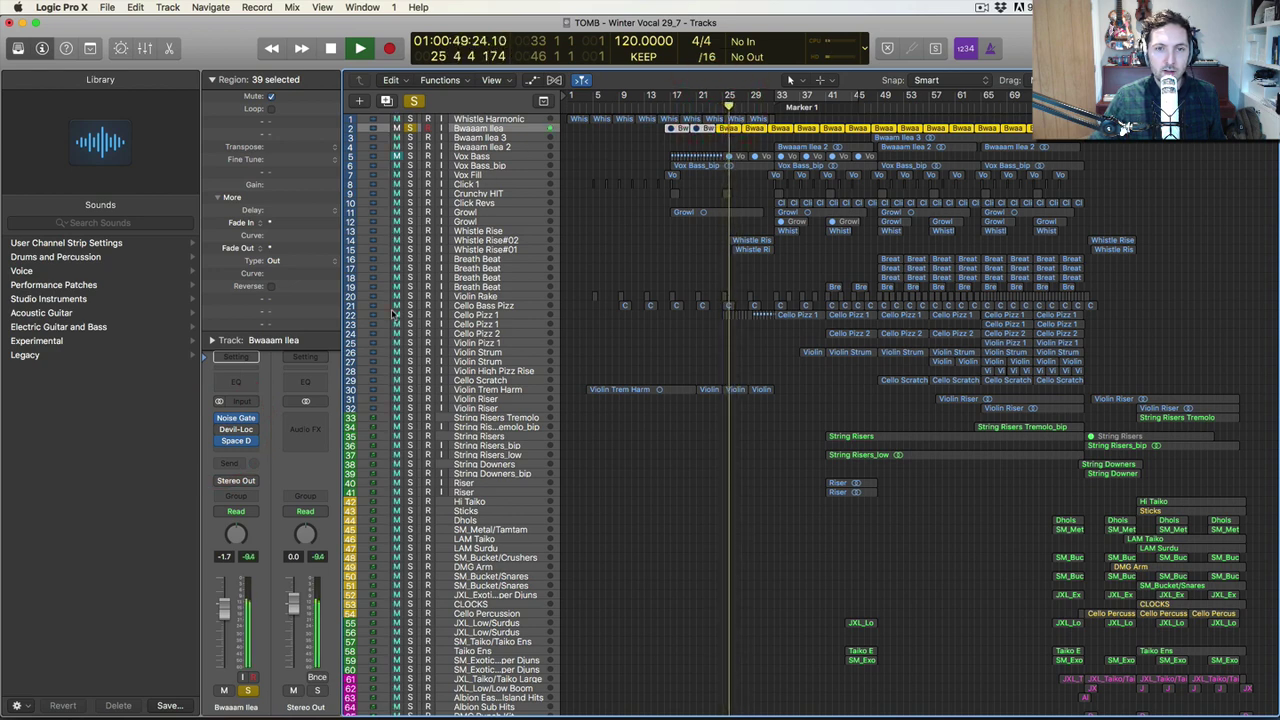
pyautogui.press('space')
pyautogui.click(219, 430)
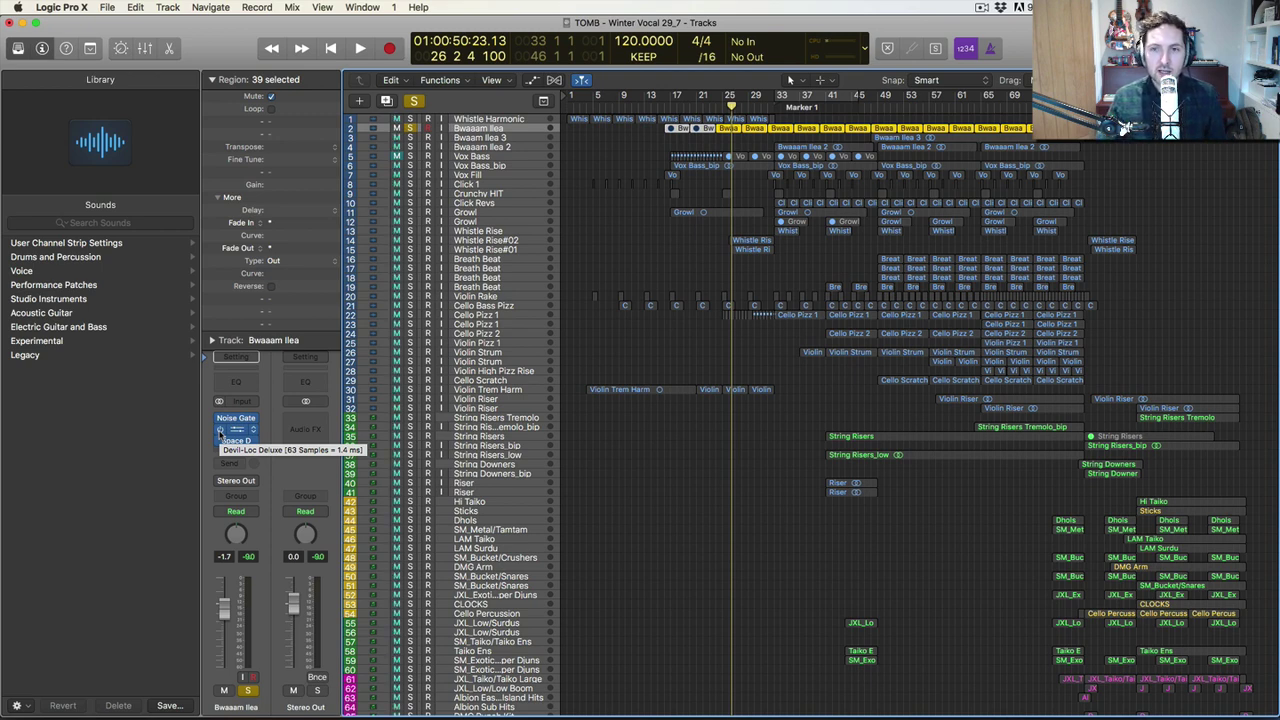
# Audition Bwaaam Ilea soloed together with Bwaaam Ilea 3 and Bwaaam Ilea 2 further along the arrangement, and clear the solos.
pyautogui.press('space')
pyautogui.moveTo(410, 137); pyautogui.dragTo(410, 147)
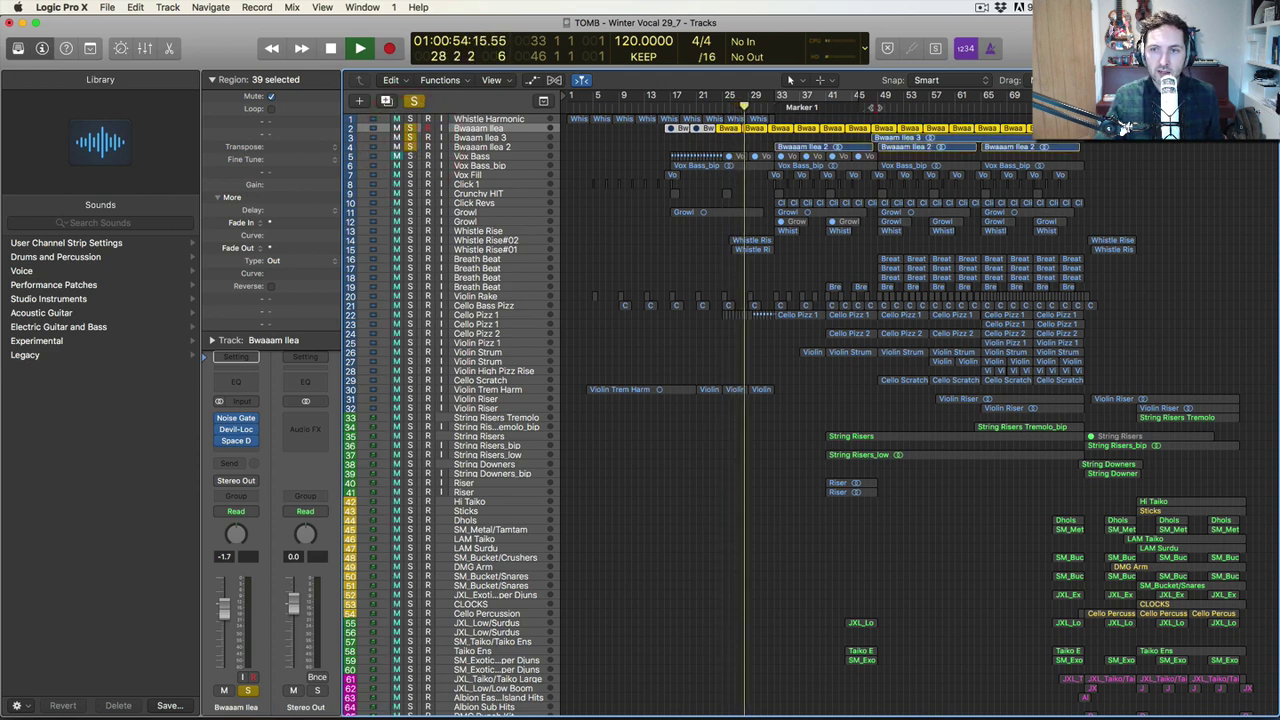
pyautogui.hotkey('alt', '.')
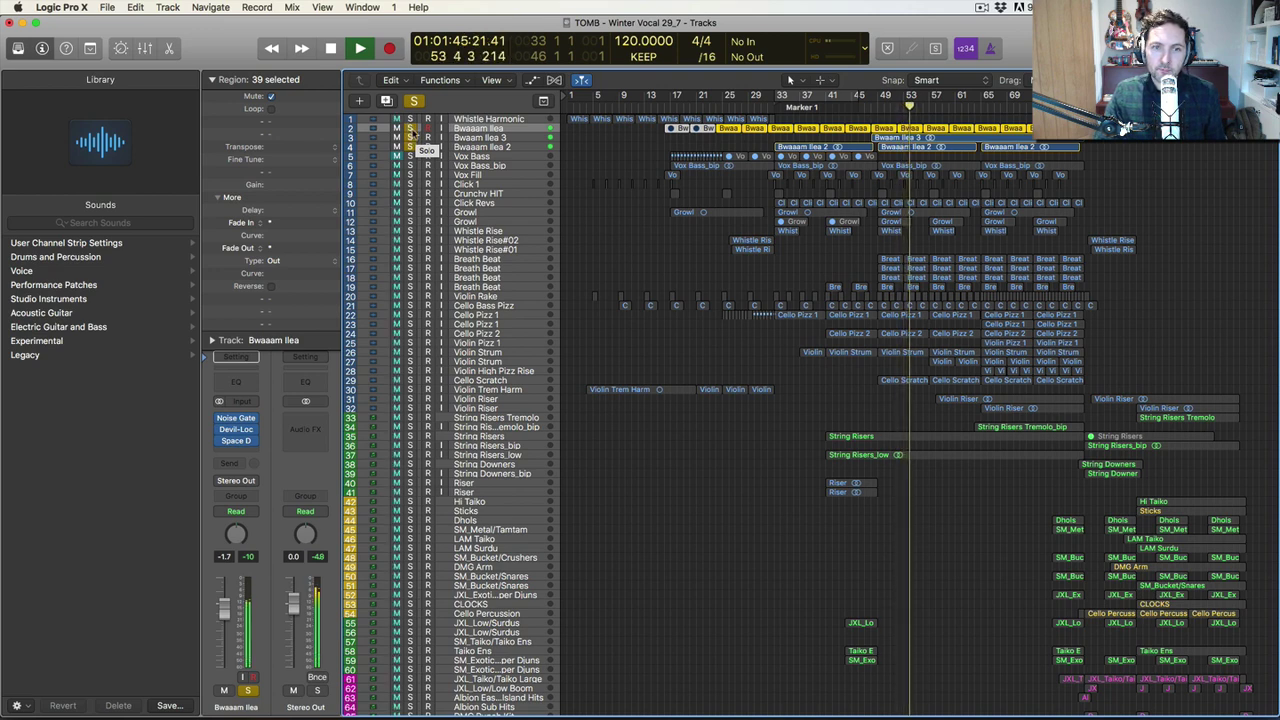
pyautogui.press('space')
pyautogui.click(410, 147)
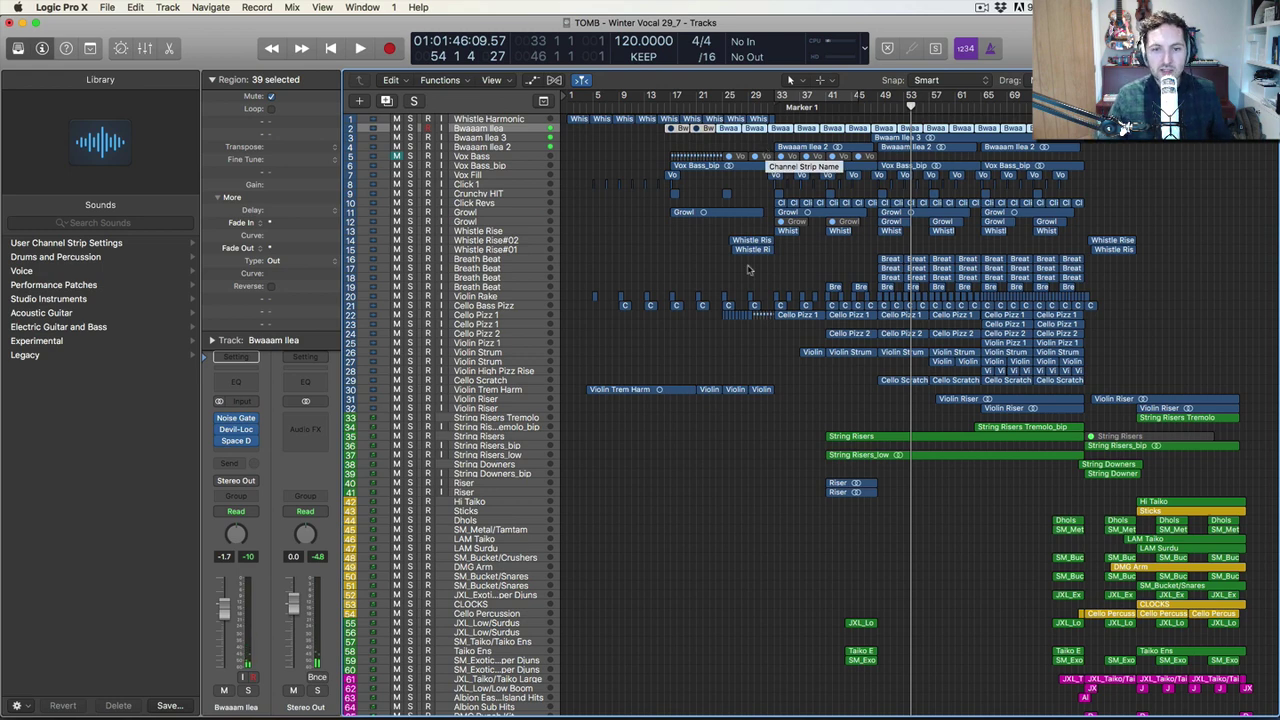
# Audition both Violin Strum tracks soloed, add Cello Scratch during playback, and clear the solos.
pyautogui.moveTo(410, 262); pyautogui.dragTo(410, 280)
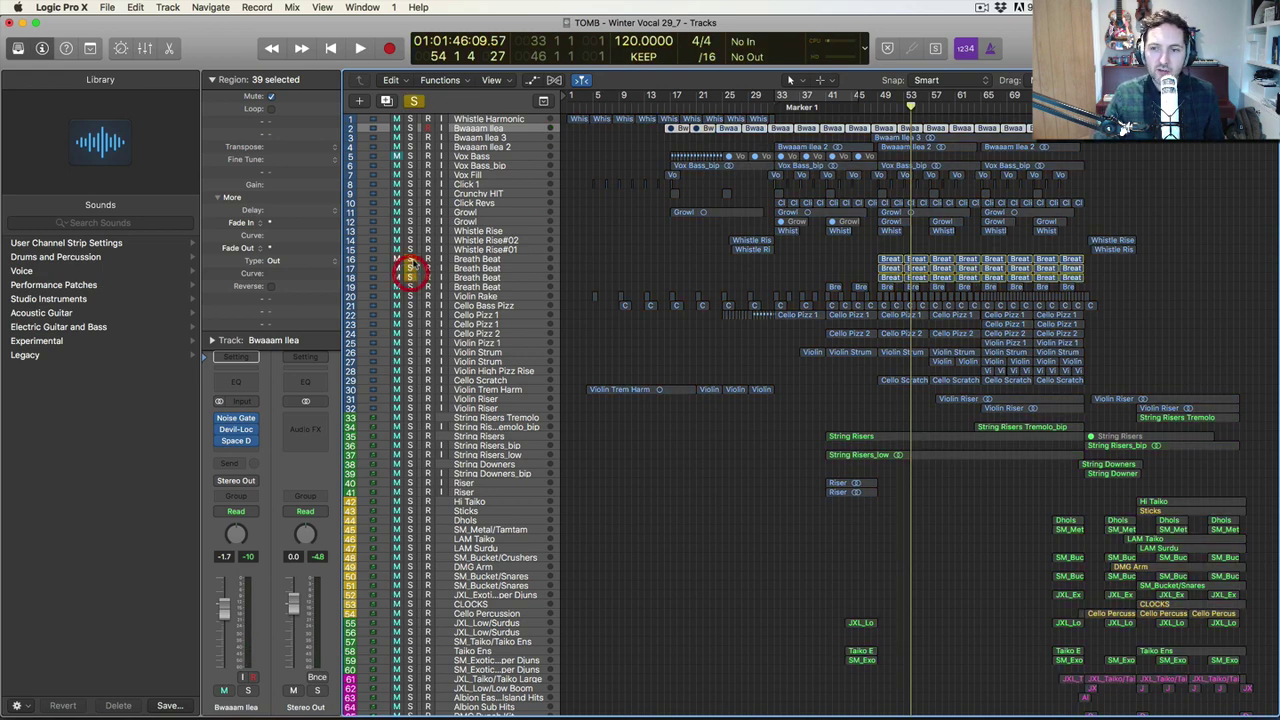
pyautogui.click(410, 275)
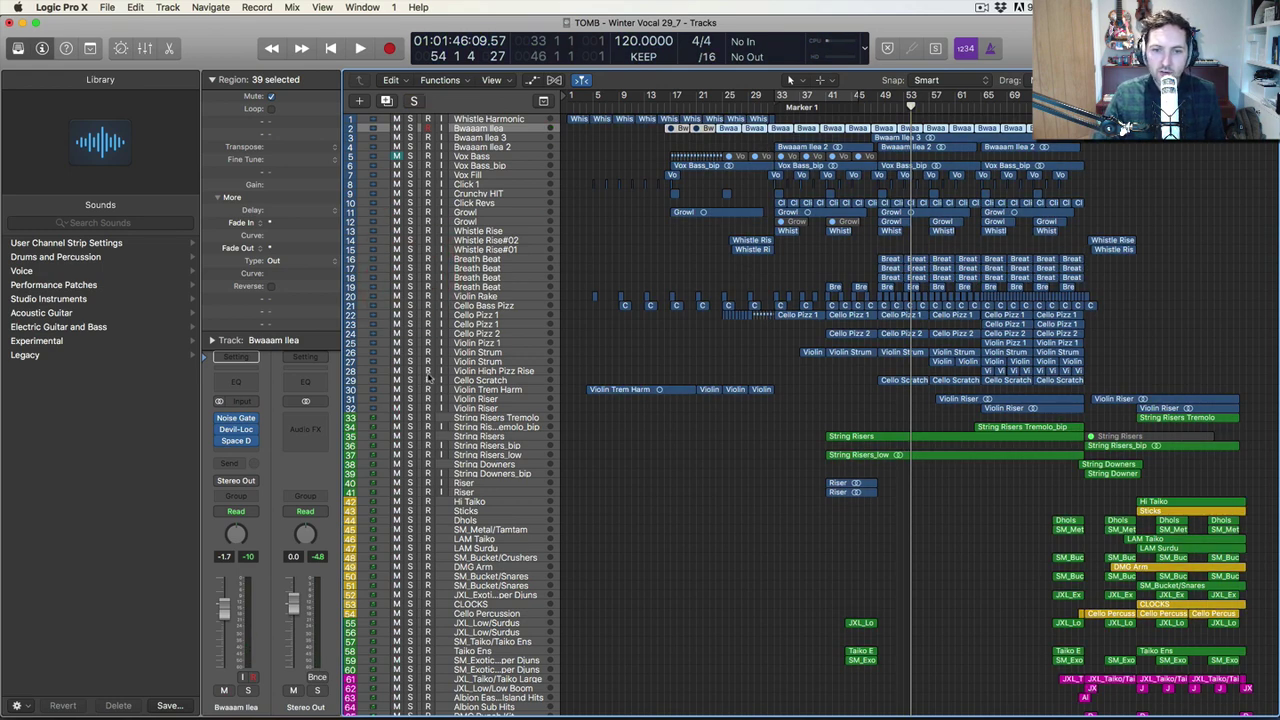
pyautogui.moveTo(410, 353); pyautogui.dragTo(410, 362)
pyautogui.press('space')
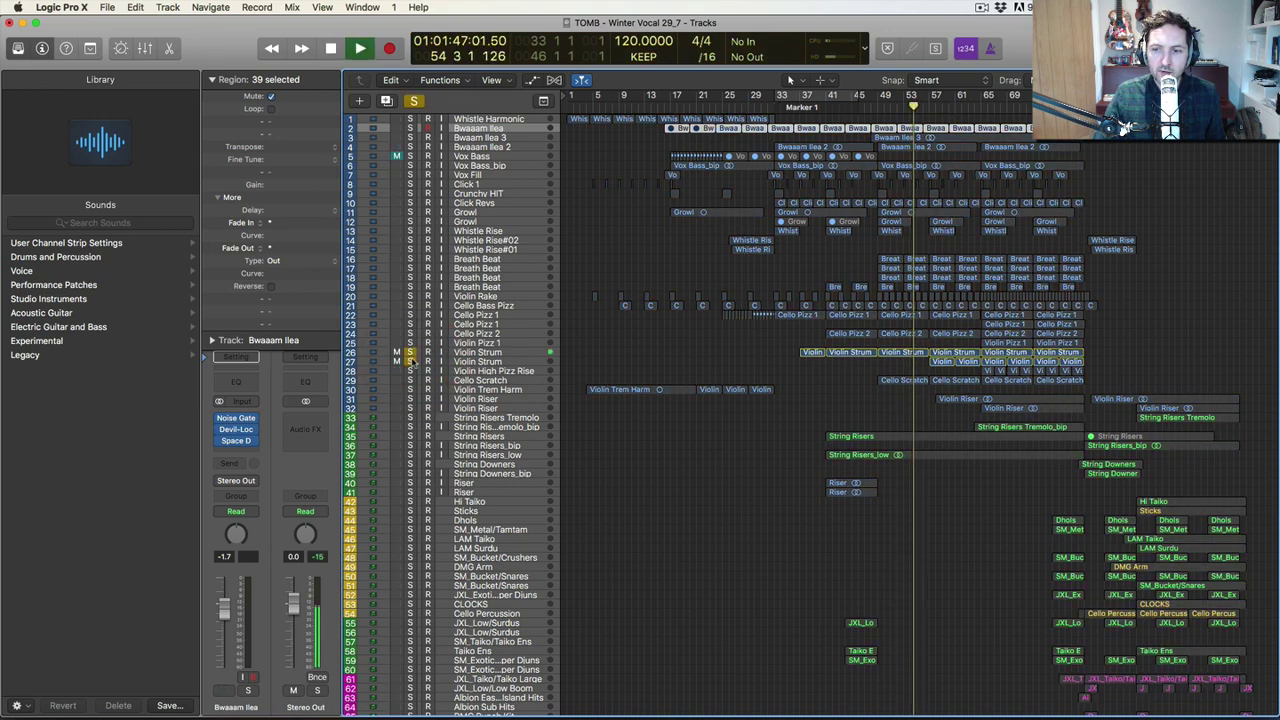
pyautogui.click(410, 380)
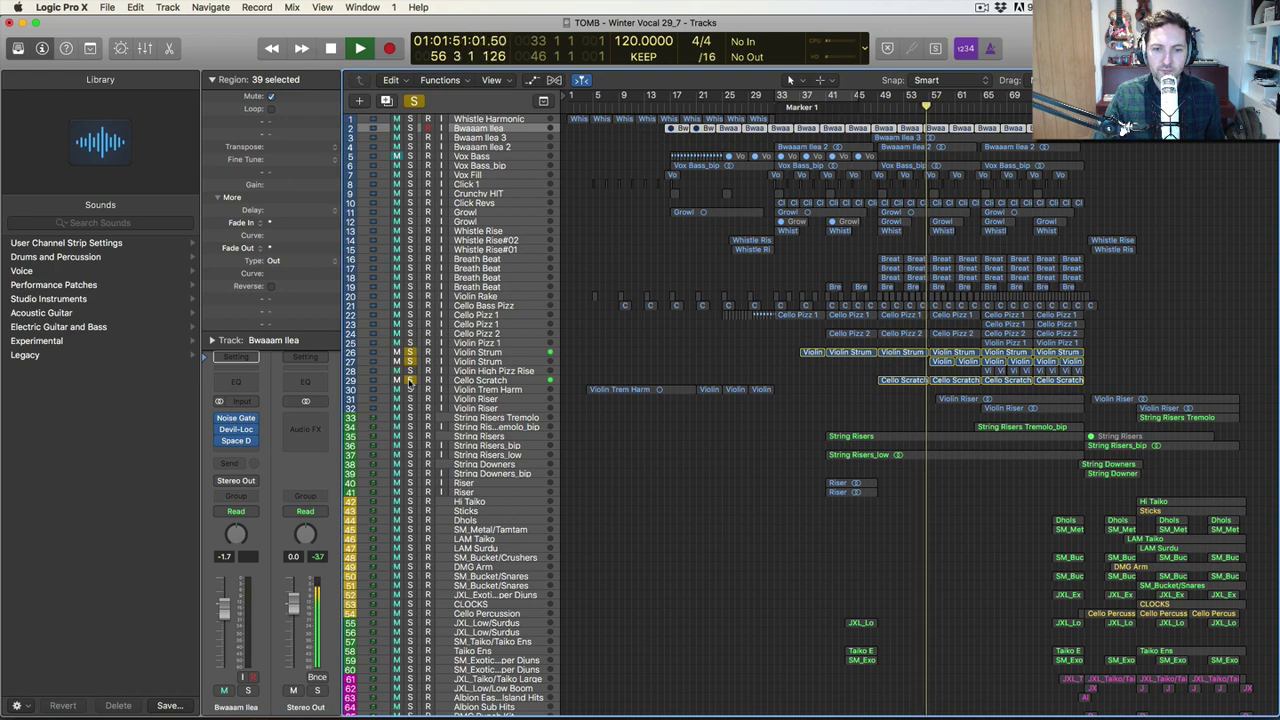
pyautogui.click(410, 380)
pyautogui.keyDown('alt'); pyautogui.click(410, 362); pyautogui.keyUp('alt')
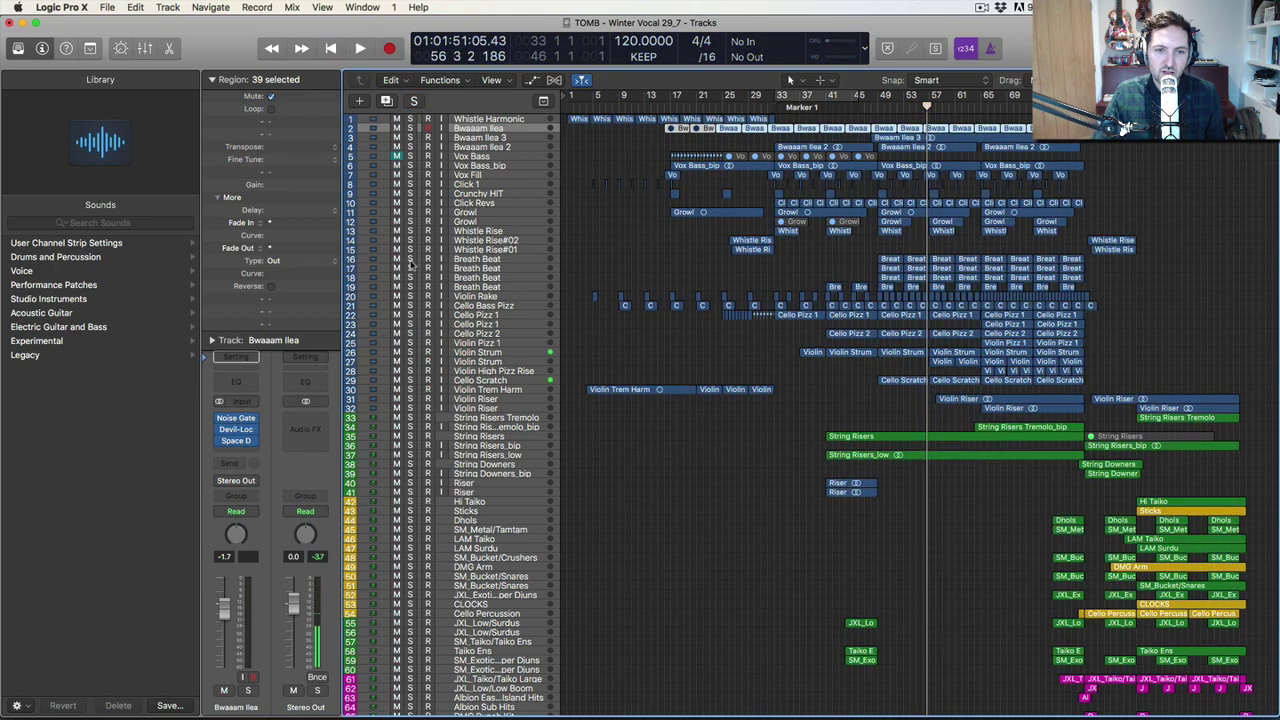
# Solo all four Breath Beat tracks and play them together.
pyautogui.moveTo(409, 260); pyautogui.dragTo(409, 287)
pyautogui.press('space')
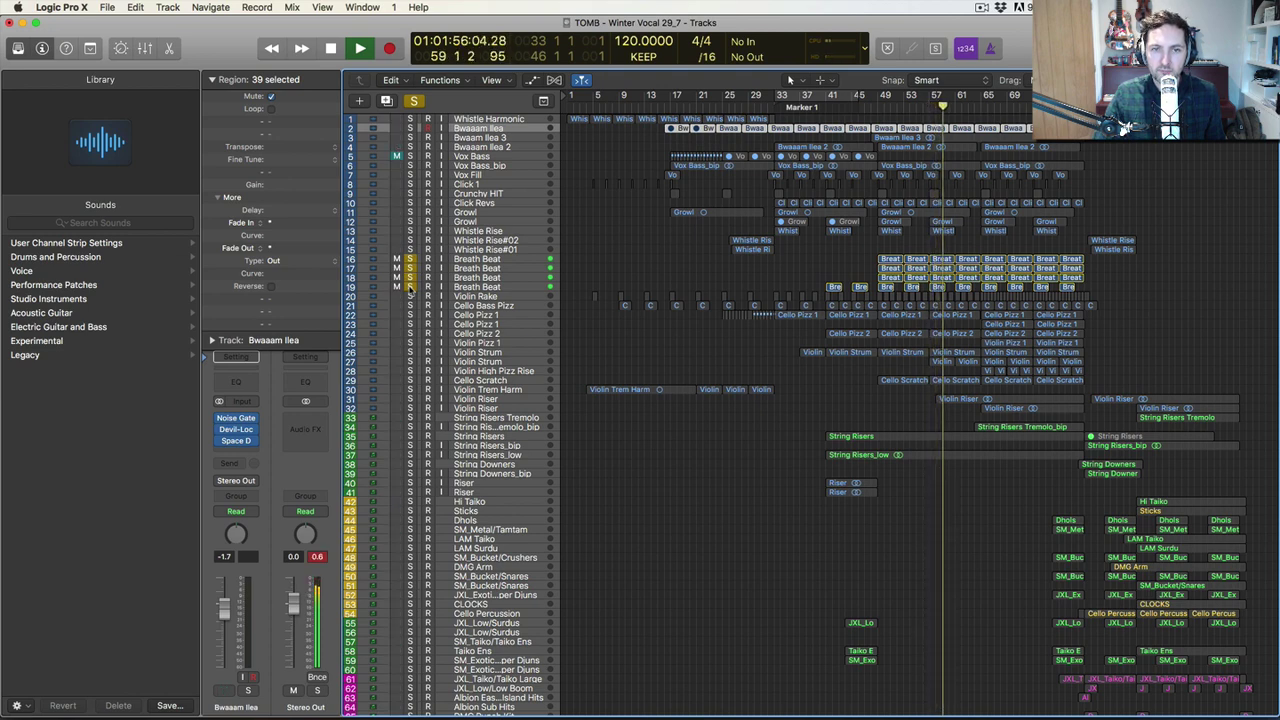
# Stop playback, clear the solos on the four Breath Beat tracks and deselect their regions.
pyautogui.press('space')
pyautogui.moveTo(409, 287); pyautogui.dragTo(409, 259)
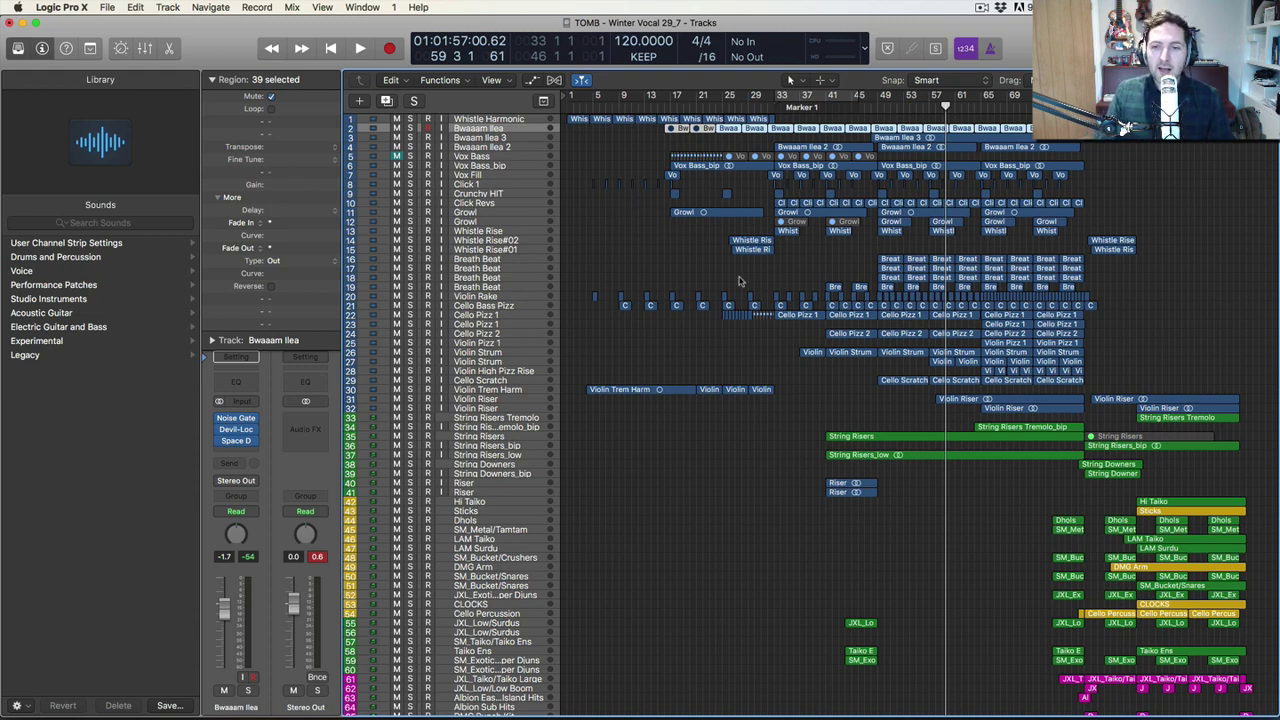
pyautogui.click(660, 258)
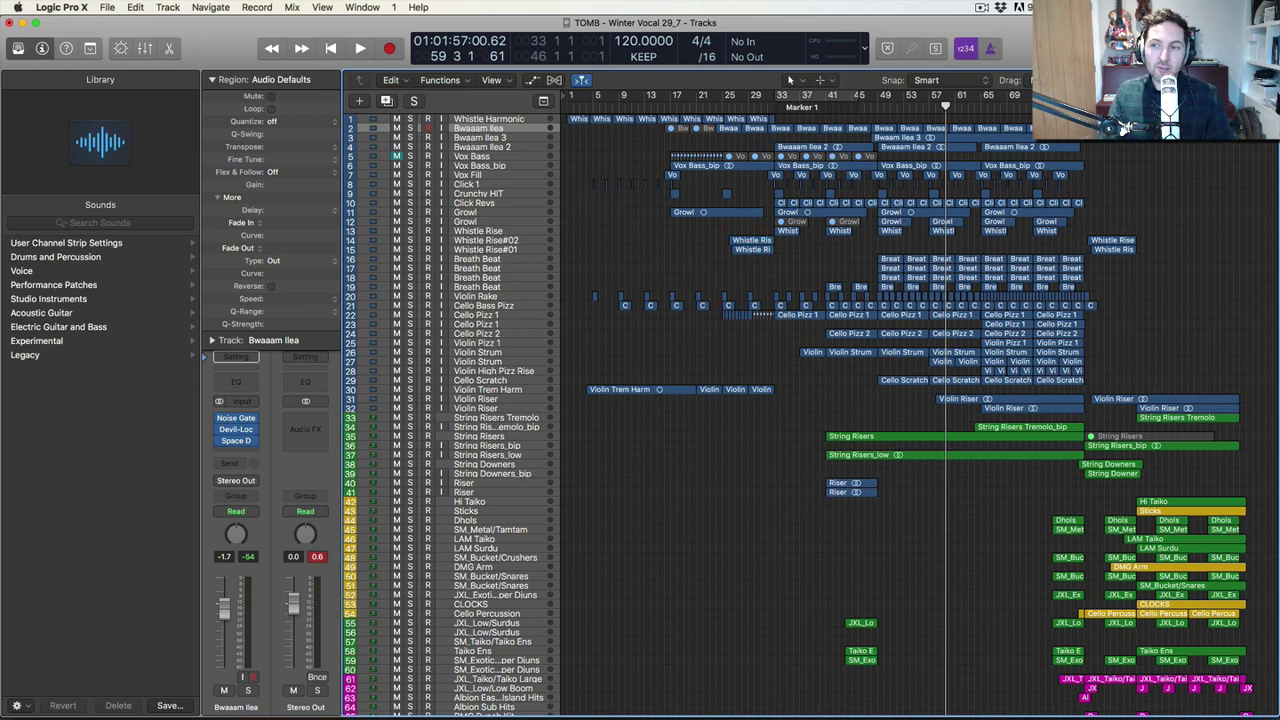
# Play from bar 65 and solo the string tracks from the first Cello Pizz 1 through the second Violin Riser during playback.
pyautogui.hotkey('alt', '.')
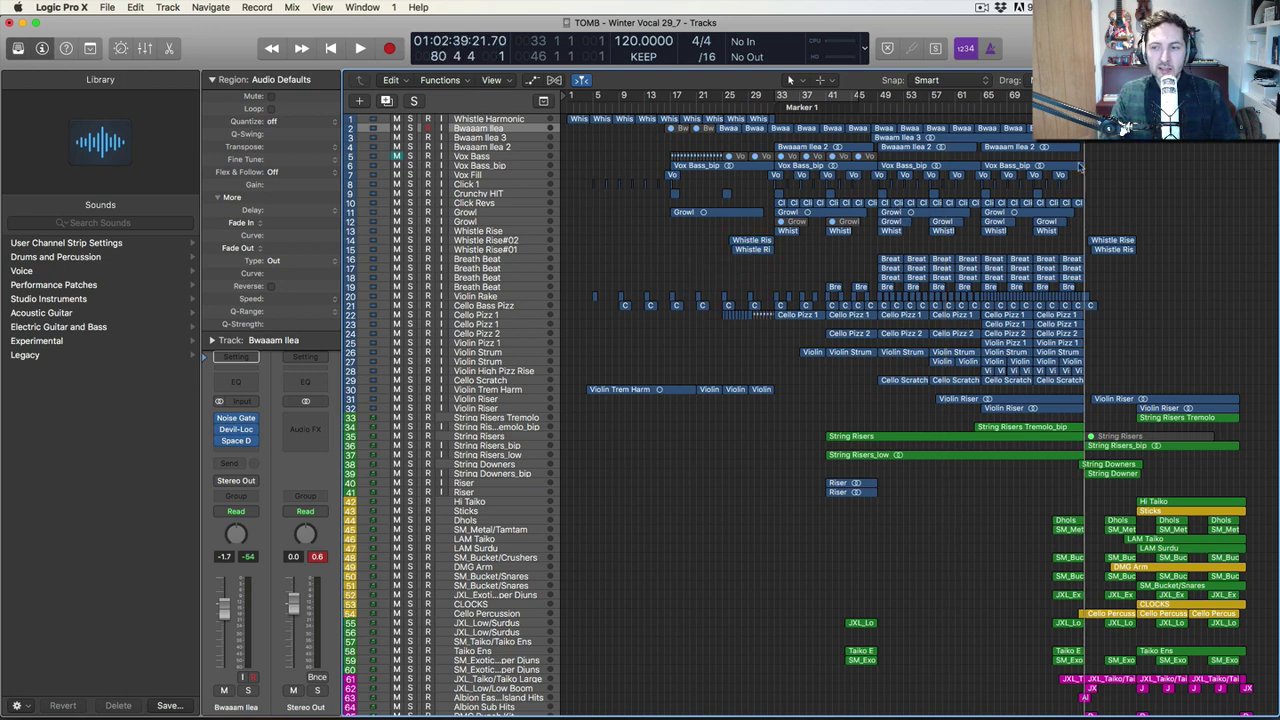
pyautogui.hotkey('alt', ',')
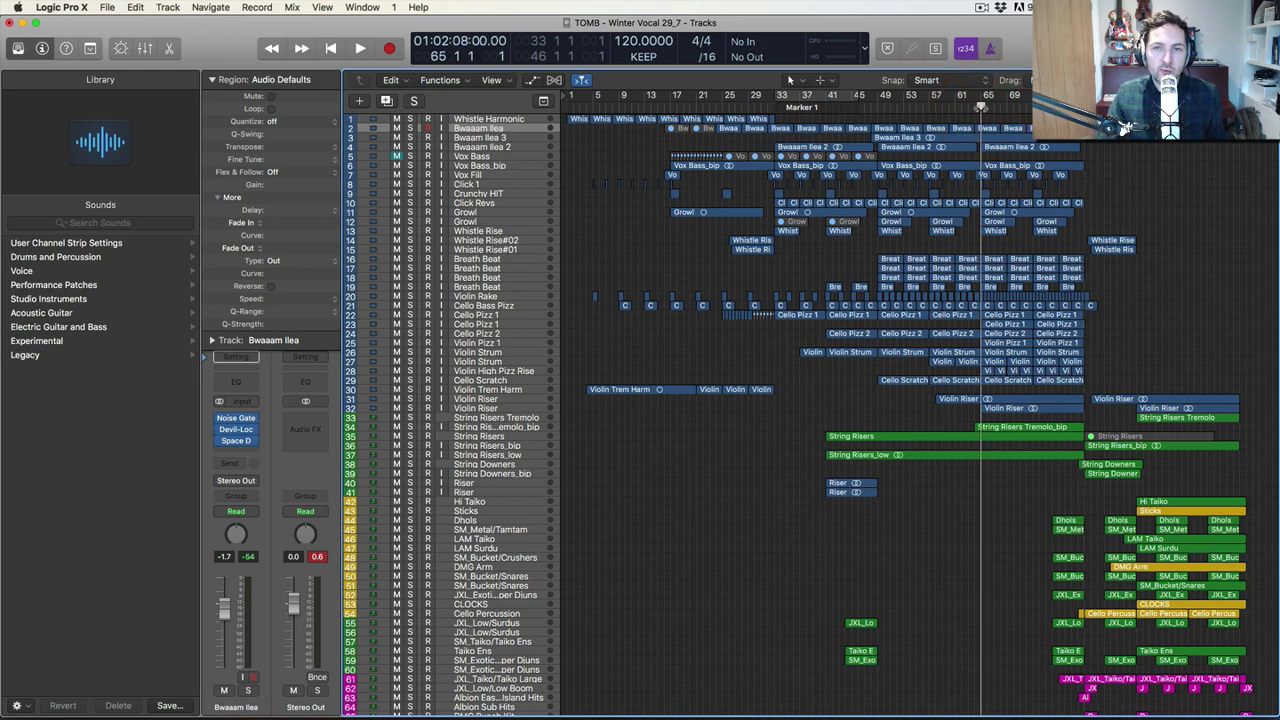
pyautogui.press('space')
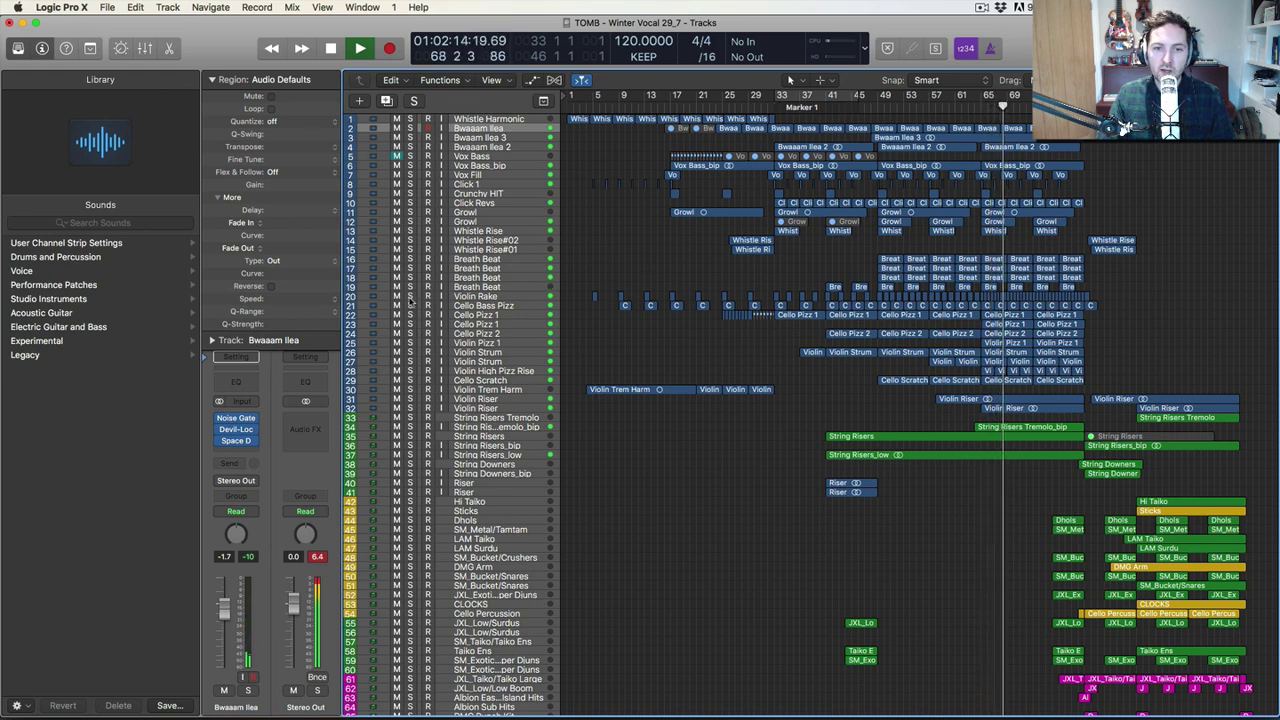
pyautogui.moveTo(410, 316); pyautogui.dragTo(408, 367)
pyautogui.click(408, 365)
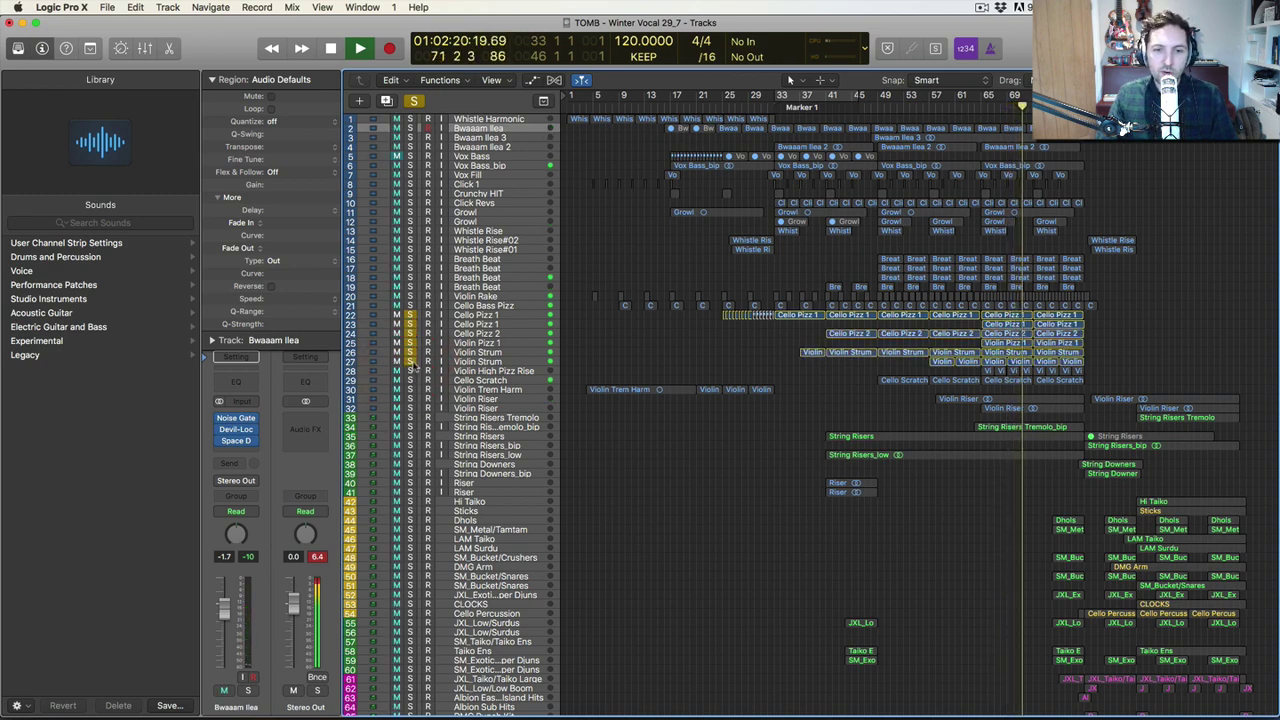
pyautogui.click(409, 371)
pyautogui.click(409, 380)
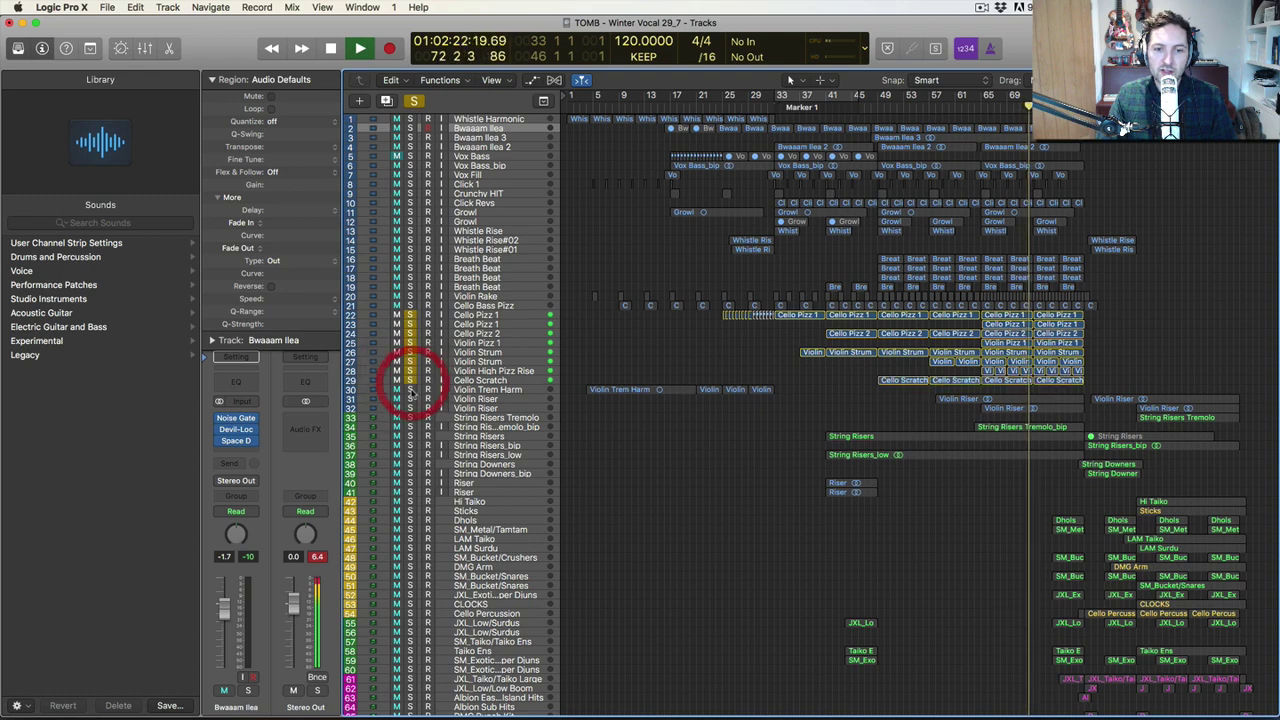
pyautogui.click(409, 389)
pyautogui.click(409, 398)
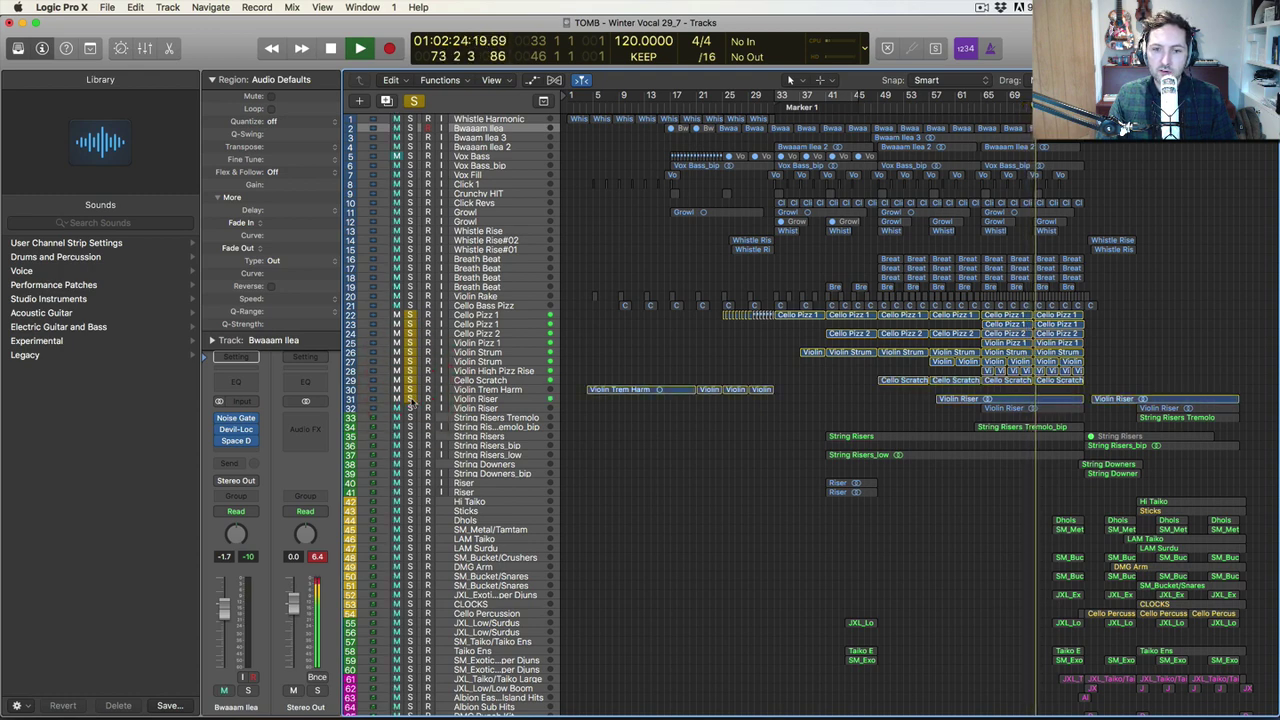
pyautogui.click(409, 408)
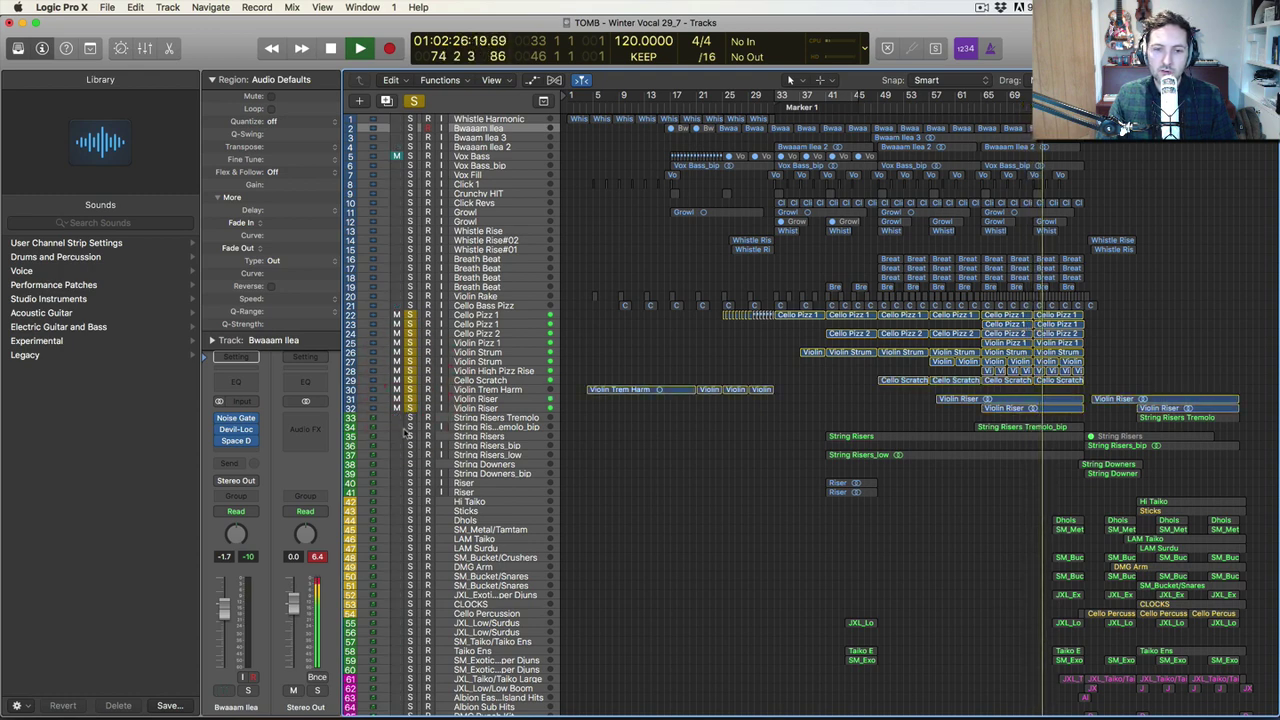
pyautogui.click(409, 417)
pyautogui.click(409, 427)
pyautogui.click(409, 445)
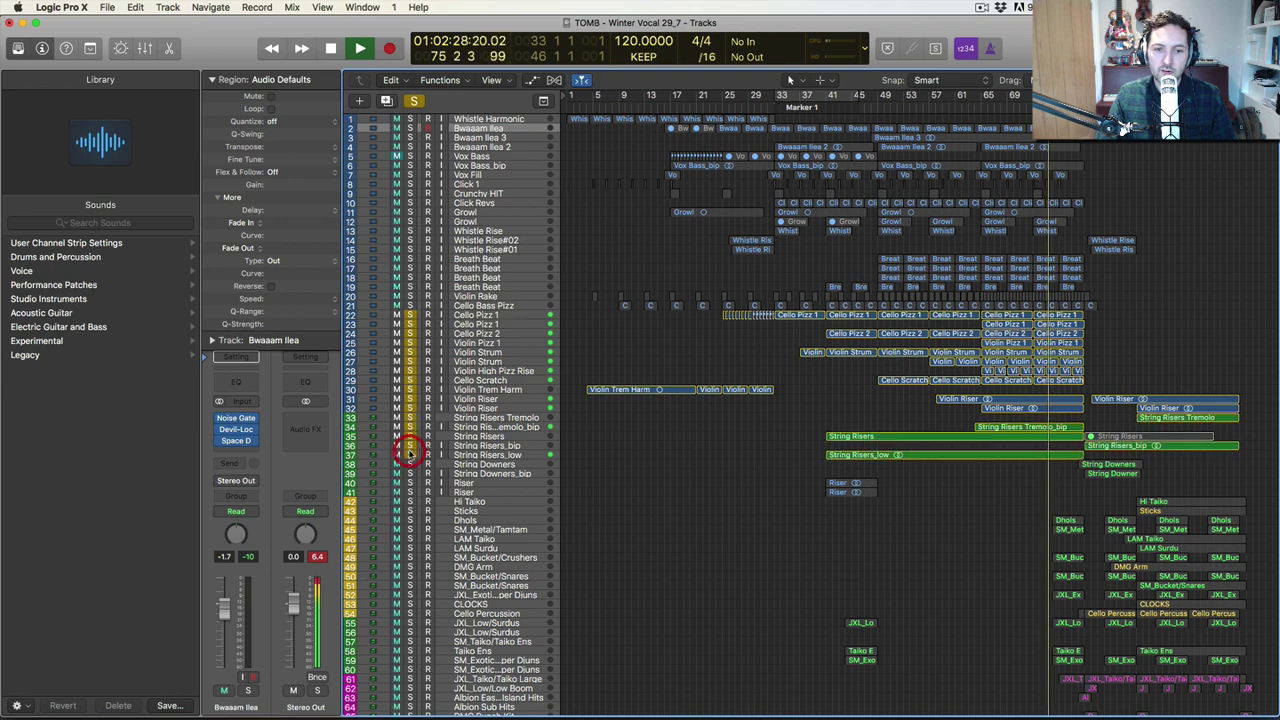
pyautogui.click(409, 427)
pyautogui.click(409, 418)
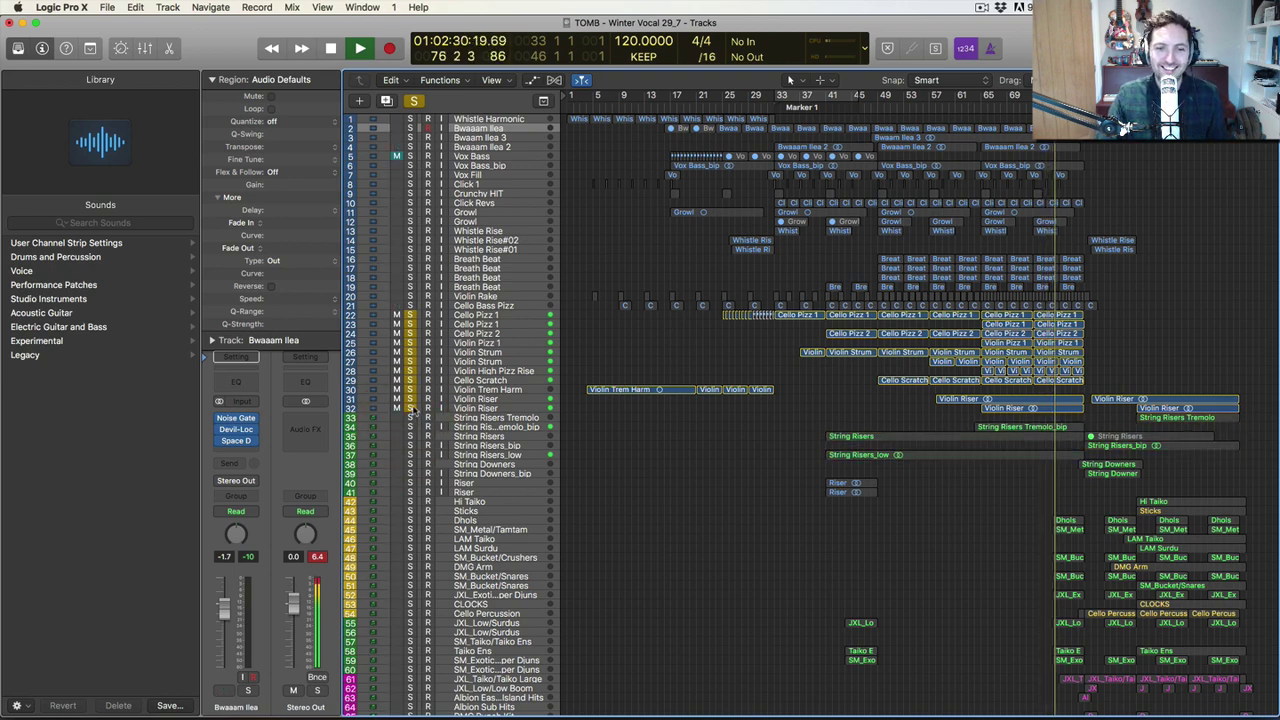
# Stop playback and clear the solos on all the cello and violin tracks.
pyautogui.press('space')
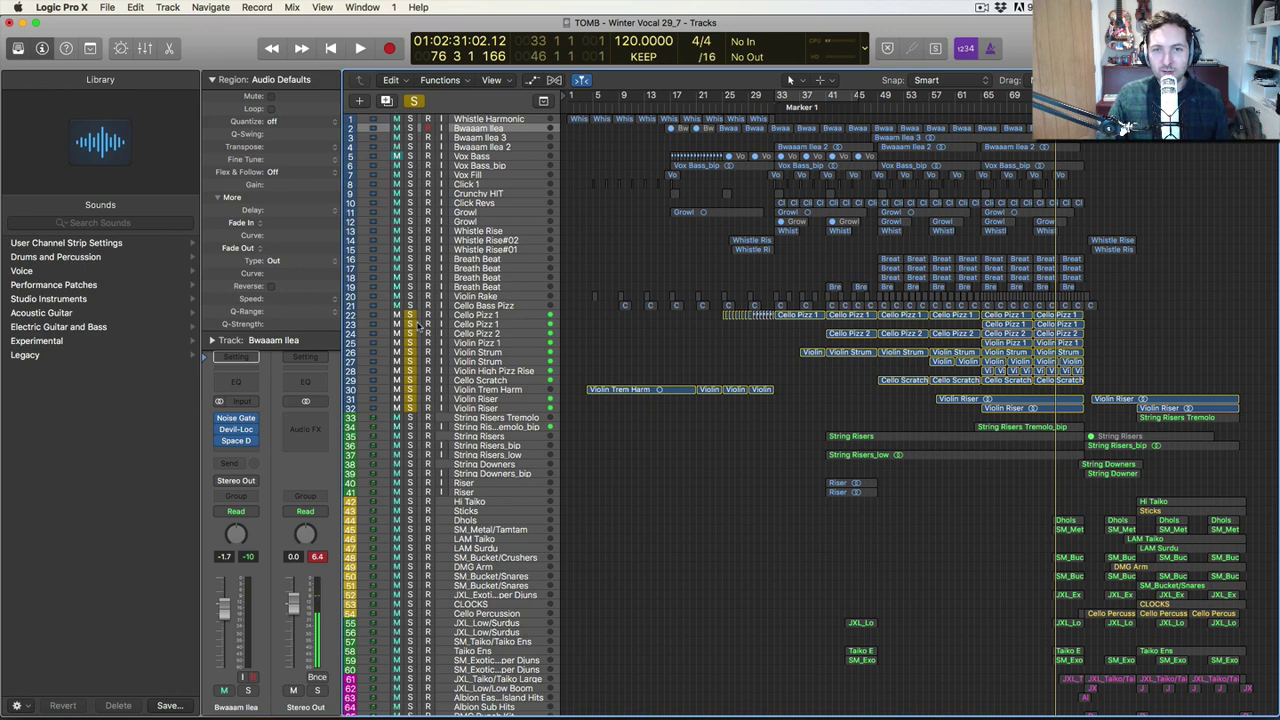
pyautogui.moveTo(410, 315); pyautogui.dragTo(410, 410)
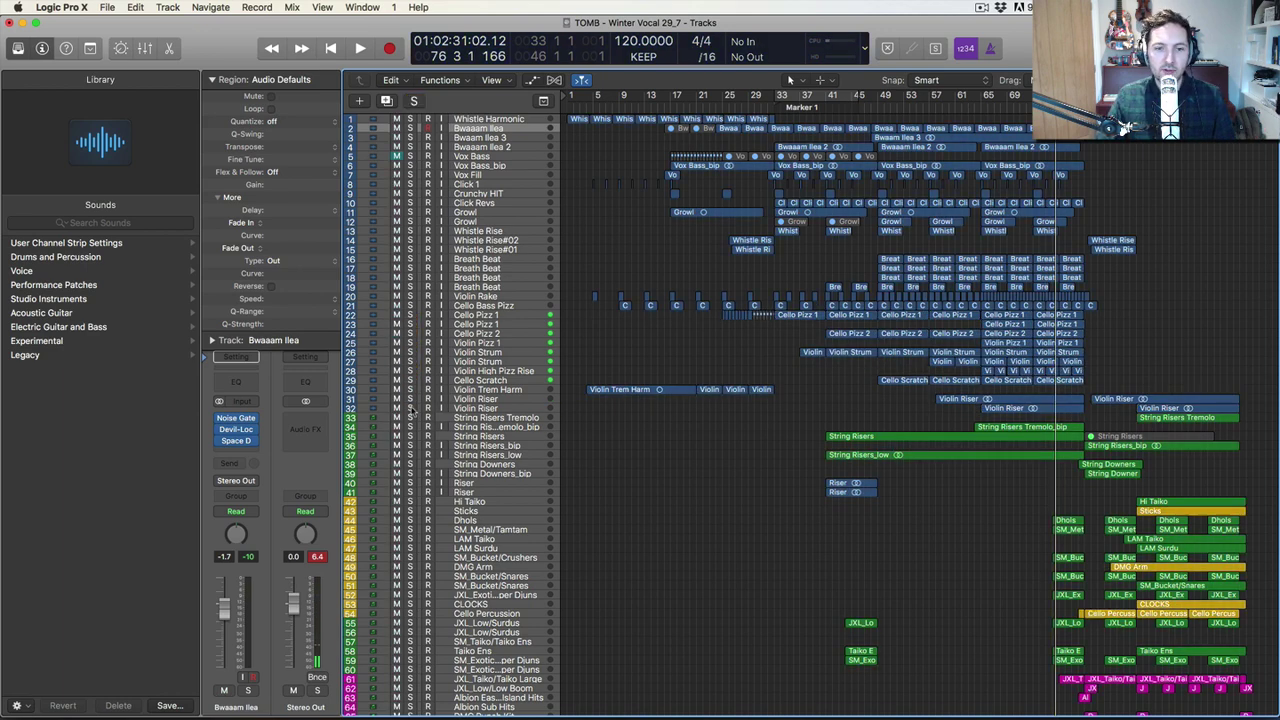
pyautogui.click(574, 119)
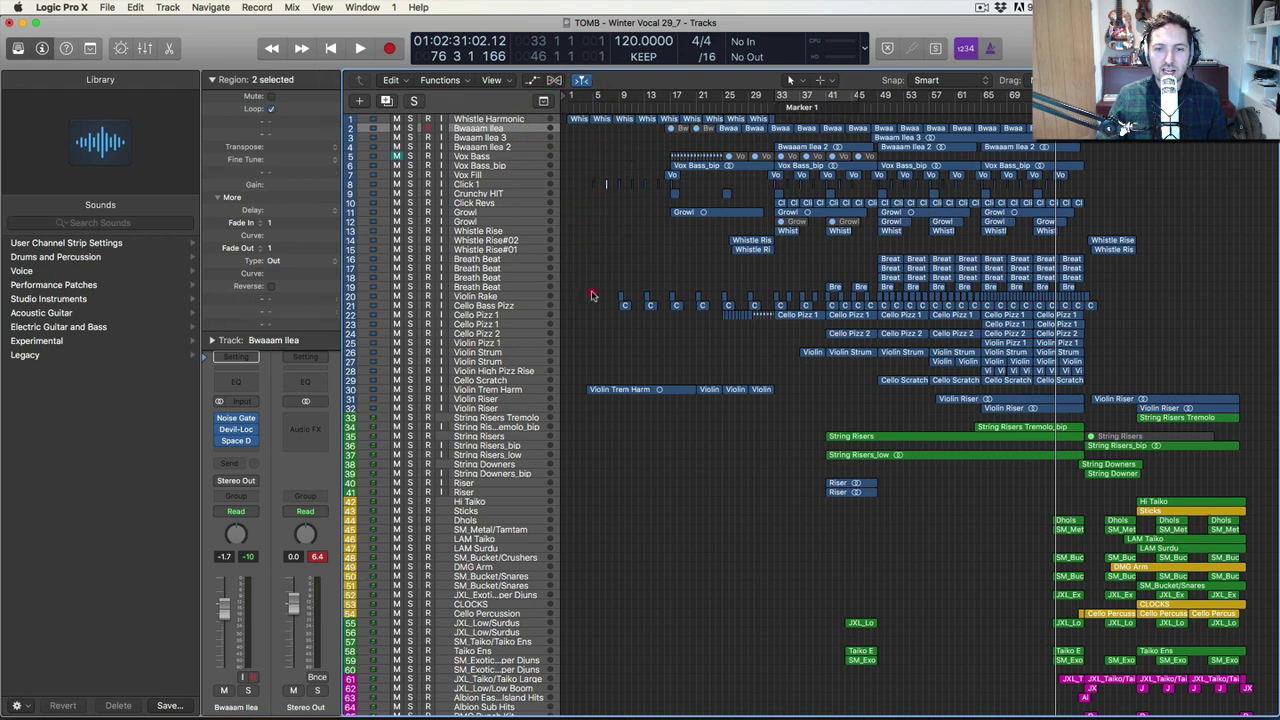
pyautogui.click(750, 246)
pyautogui.moveTo(791, 337); pyautogui.dragTo(1204, 520)
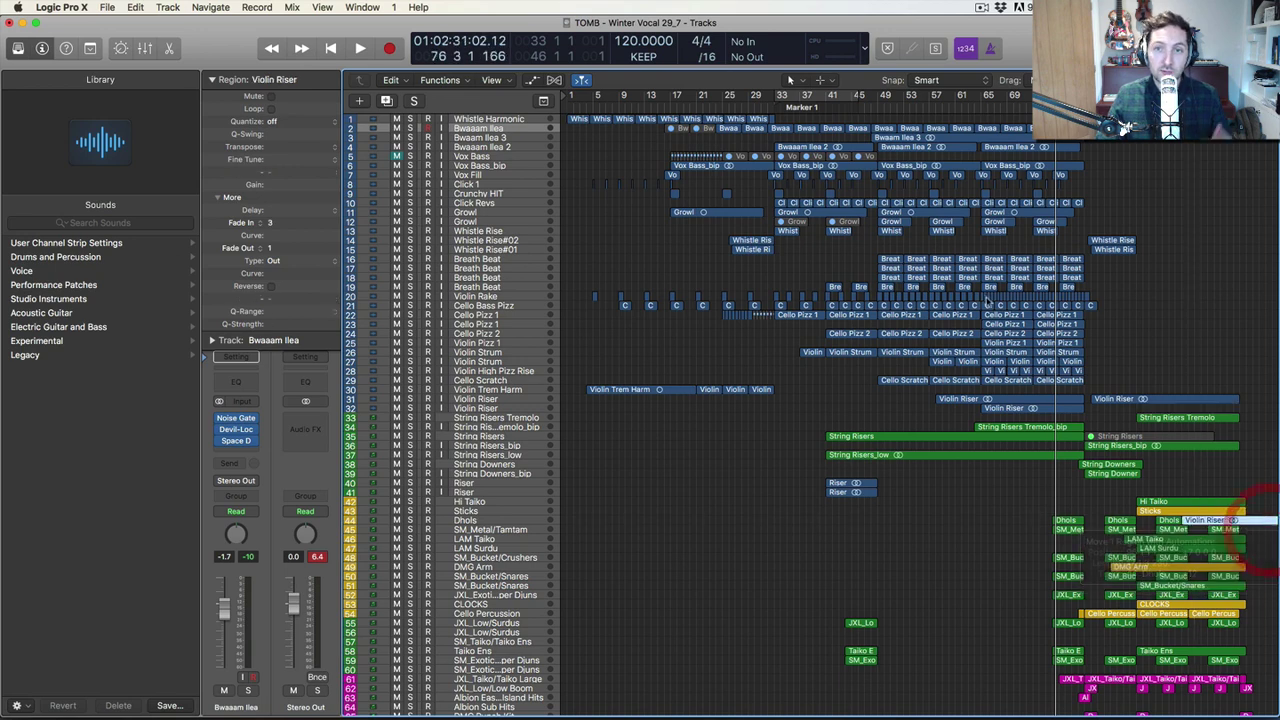
pyautogui.click(1175, 346)
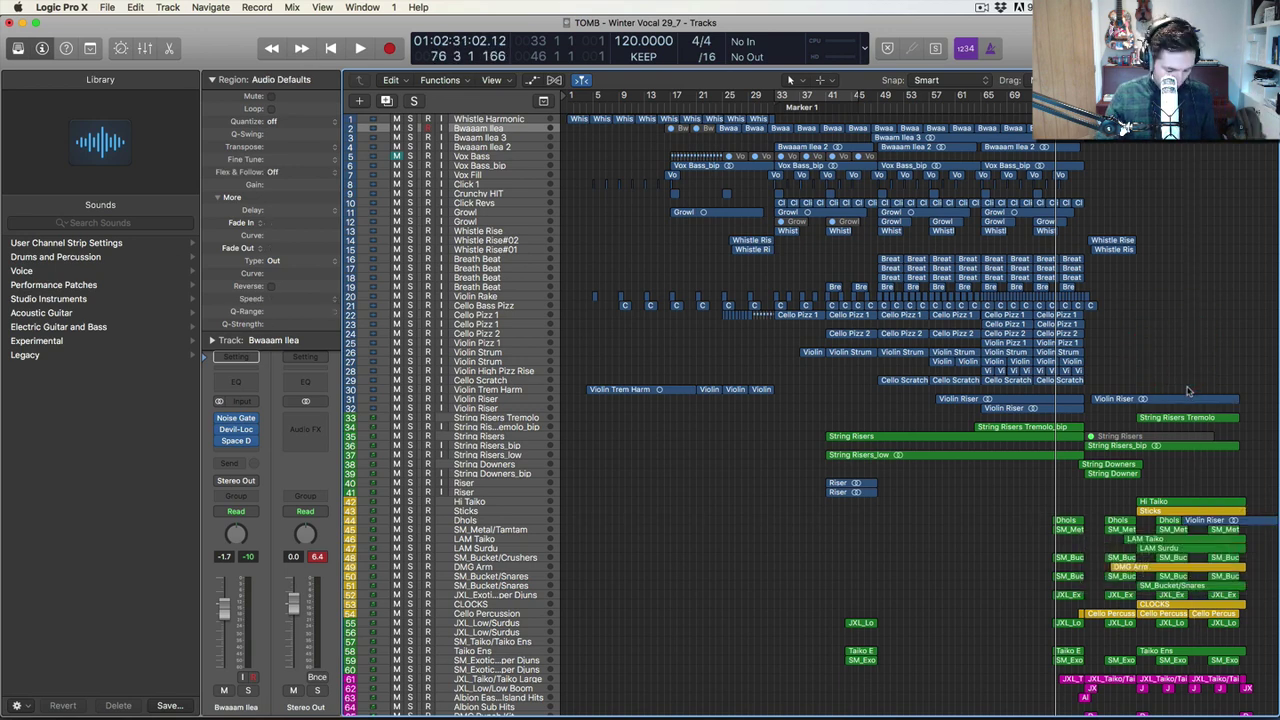
pyautogui.press('super+z')
pyautogui.click(1158, 353)
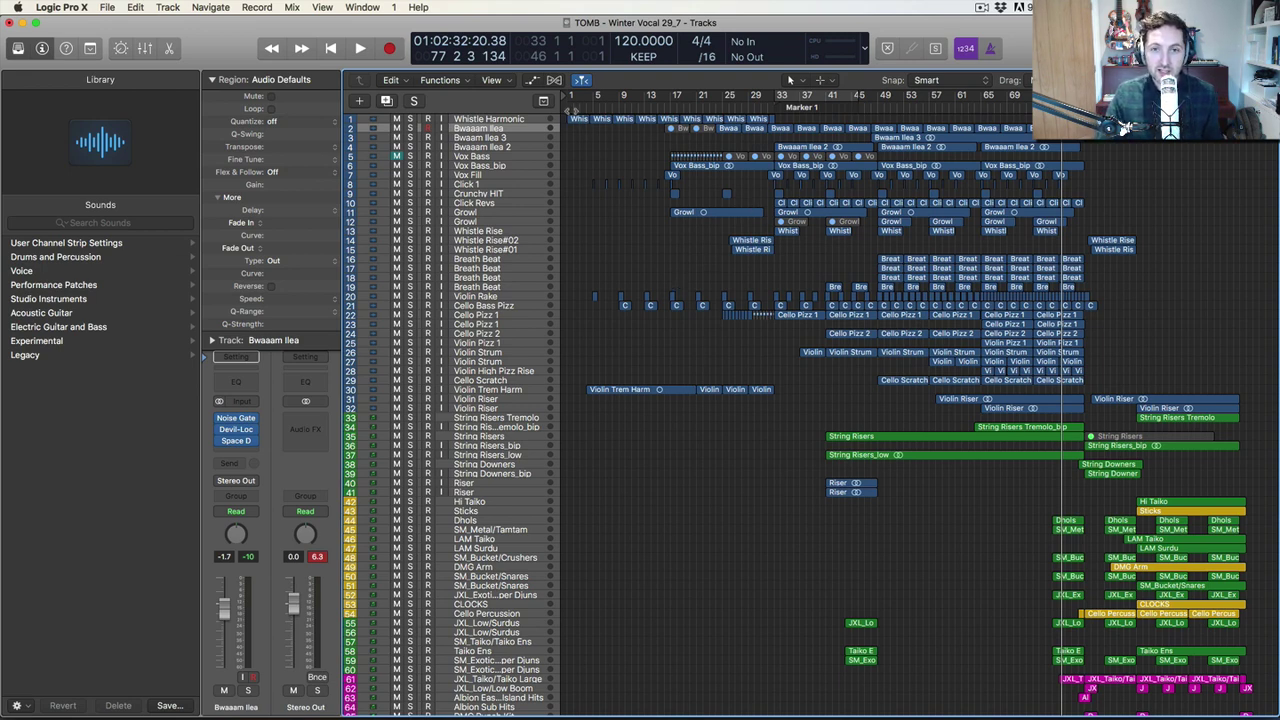
# Play the full mix from the start of the project and again from about bar 49 to compare the sections.
pyautogui.press('Return')
pyautogui.press('space')
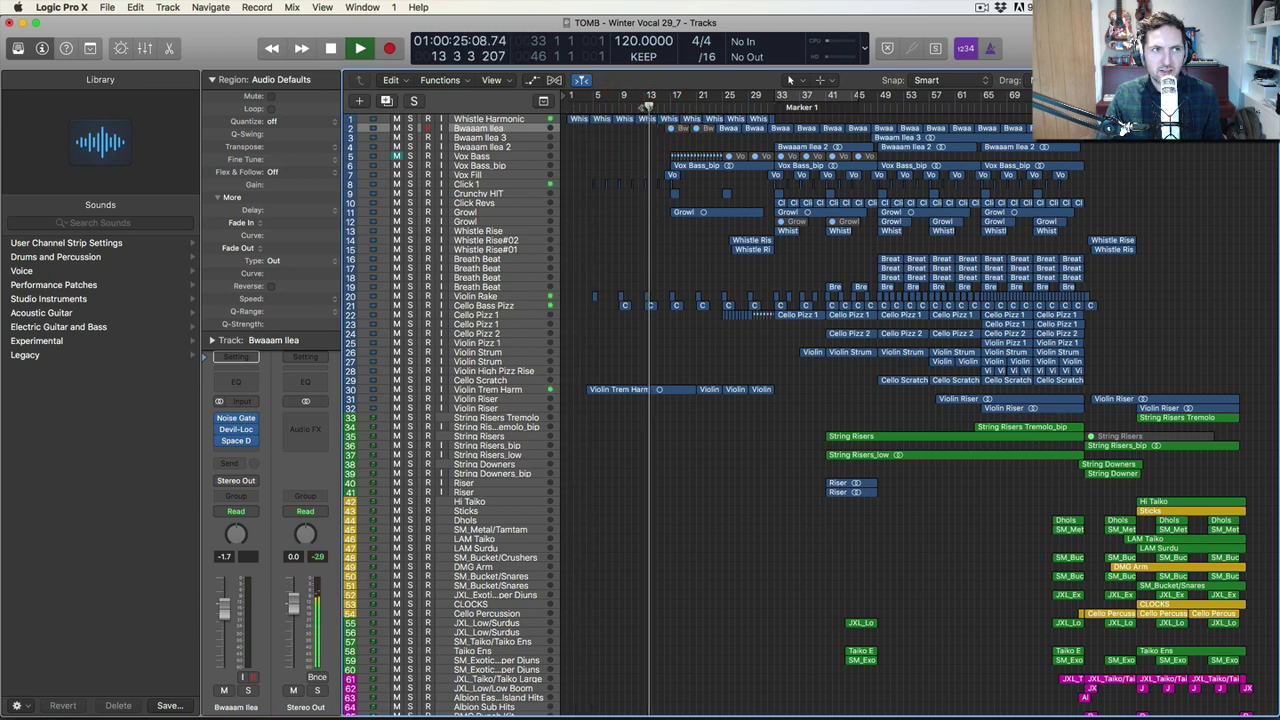
pyautogui.press('space')
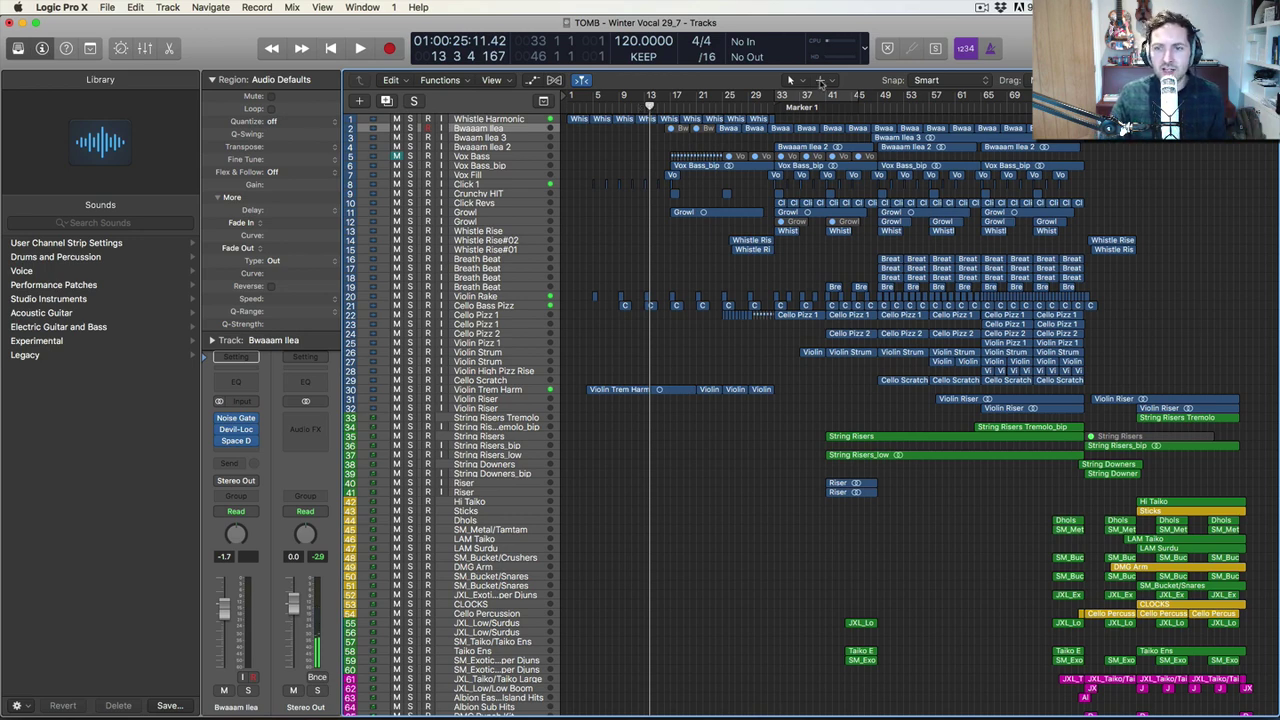
pyautogui.doubleClick(880, 108)
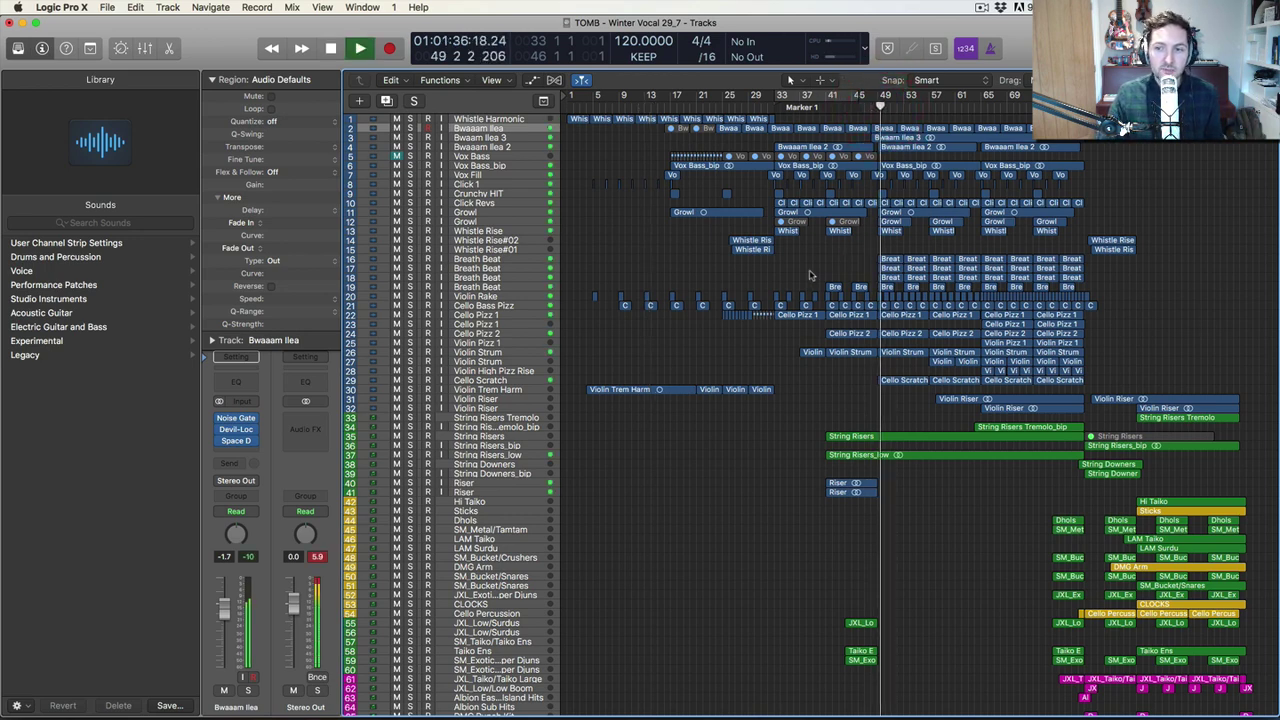
pyautogui.press('space')
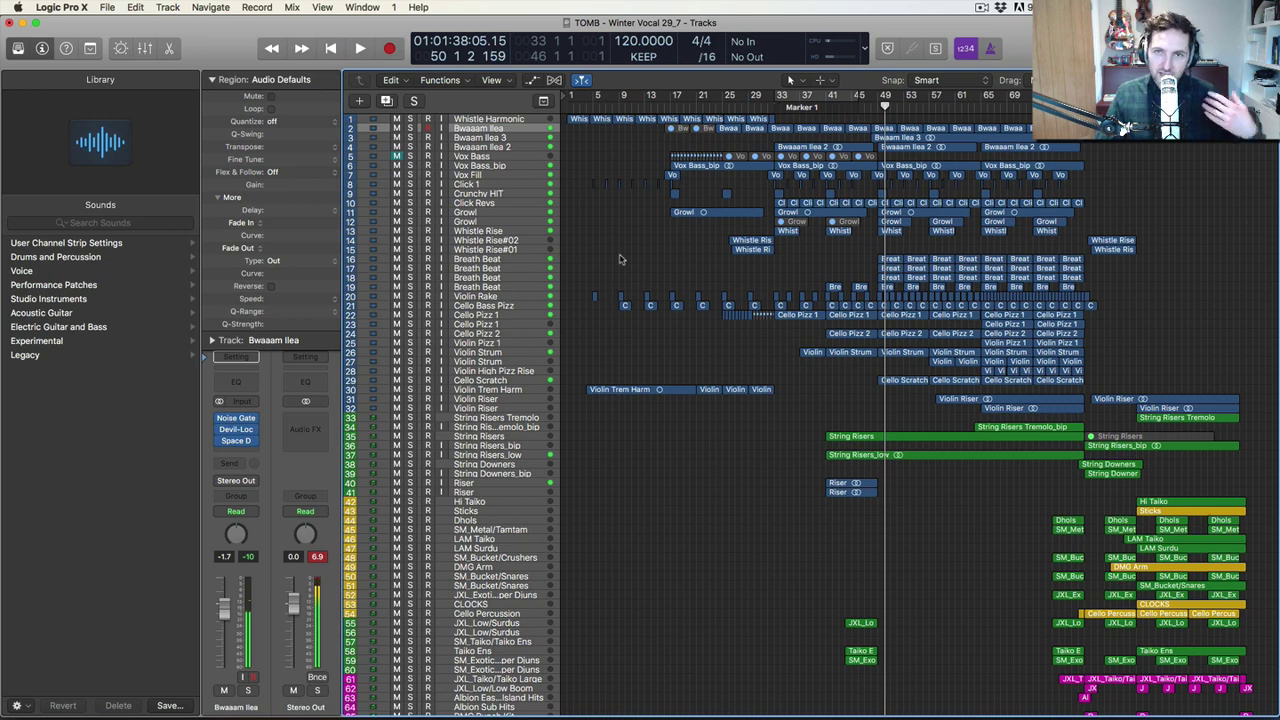
# Resume playback and solo the tracks from String Risers Tremolo through the first Riser.
pyautogui.click(666, 389)
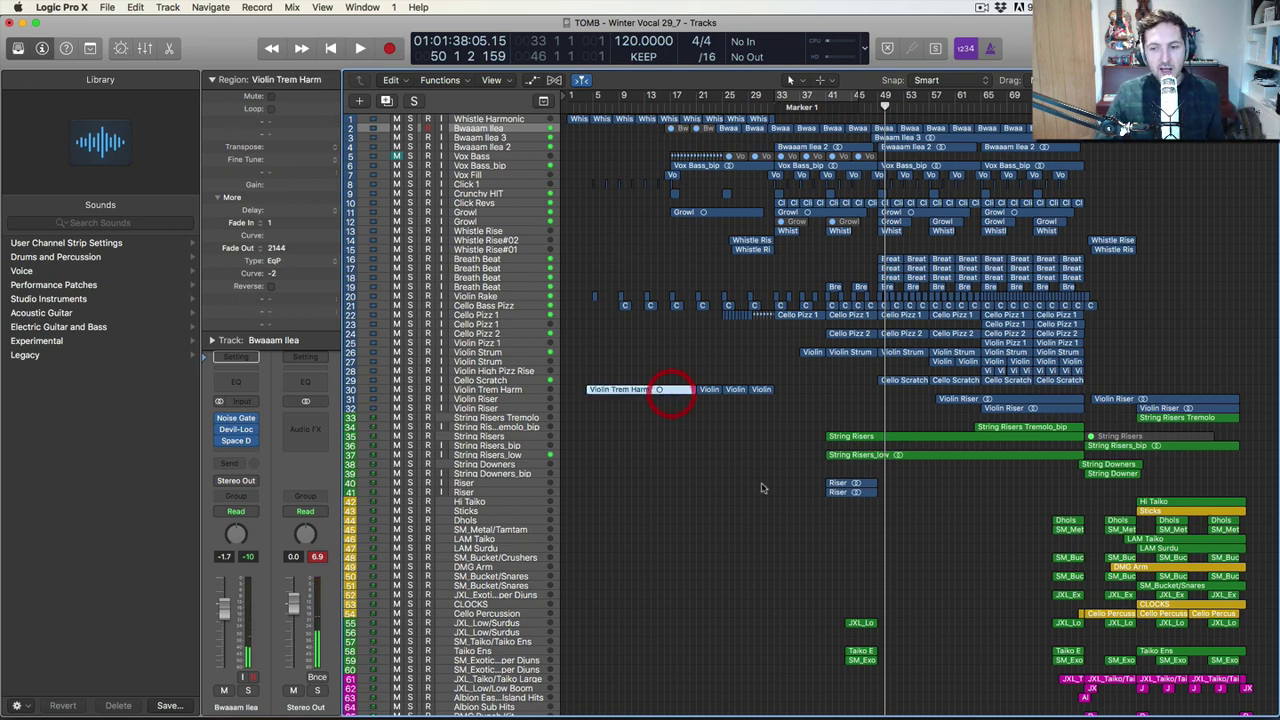
pyautogui.click(738, 483)
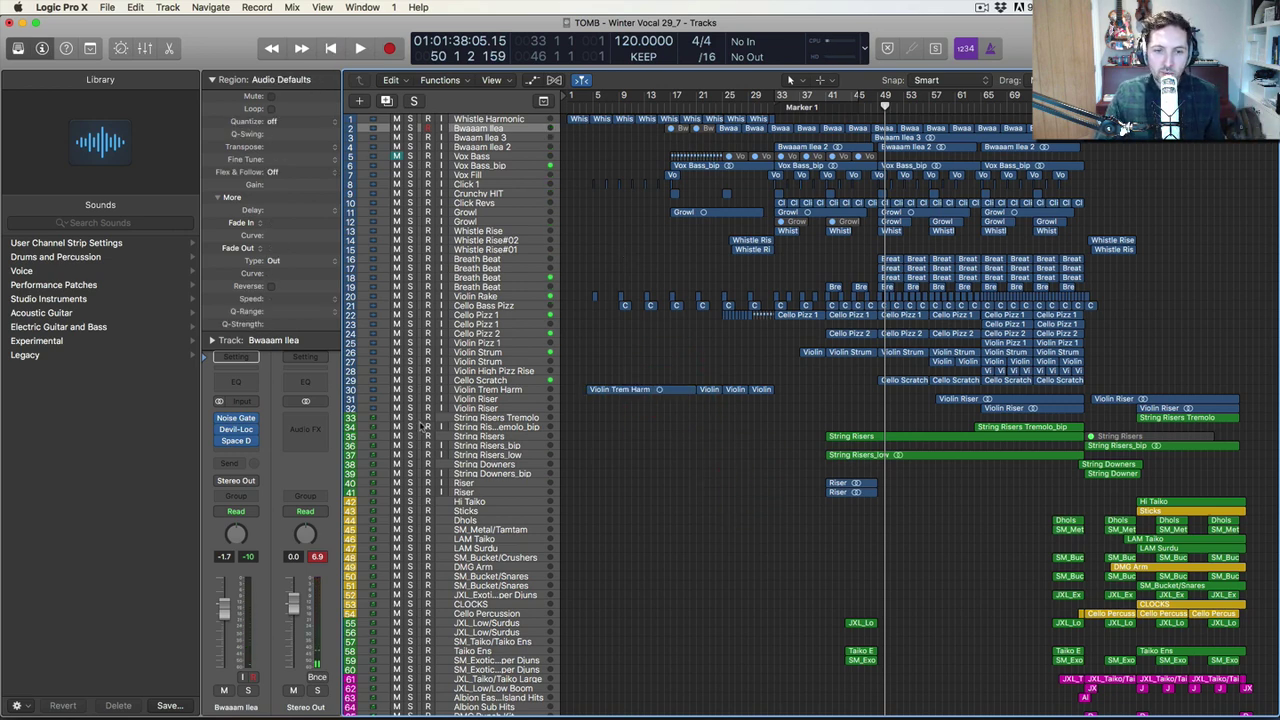
pyautogui.press('space')
pyautogui.moveTo(409, 418); pyautogui.dragTo(410, 481)
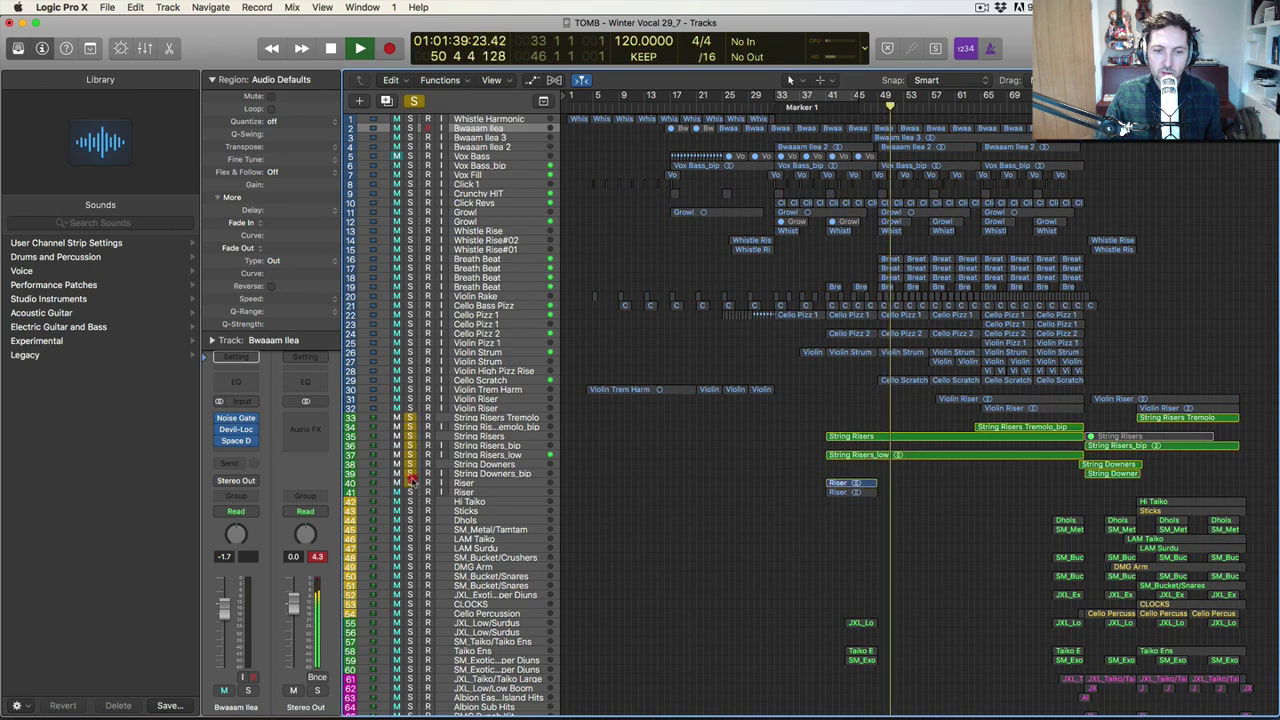
# Open the Kontakt 5 instrument of the String Risers track to examine its patch controls, and close it.
pyautogui.click(482, 437)
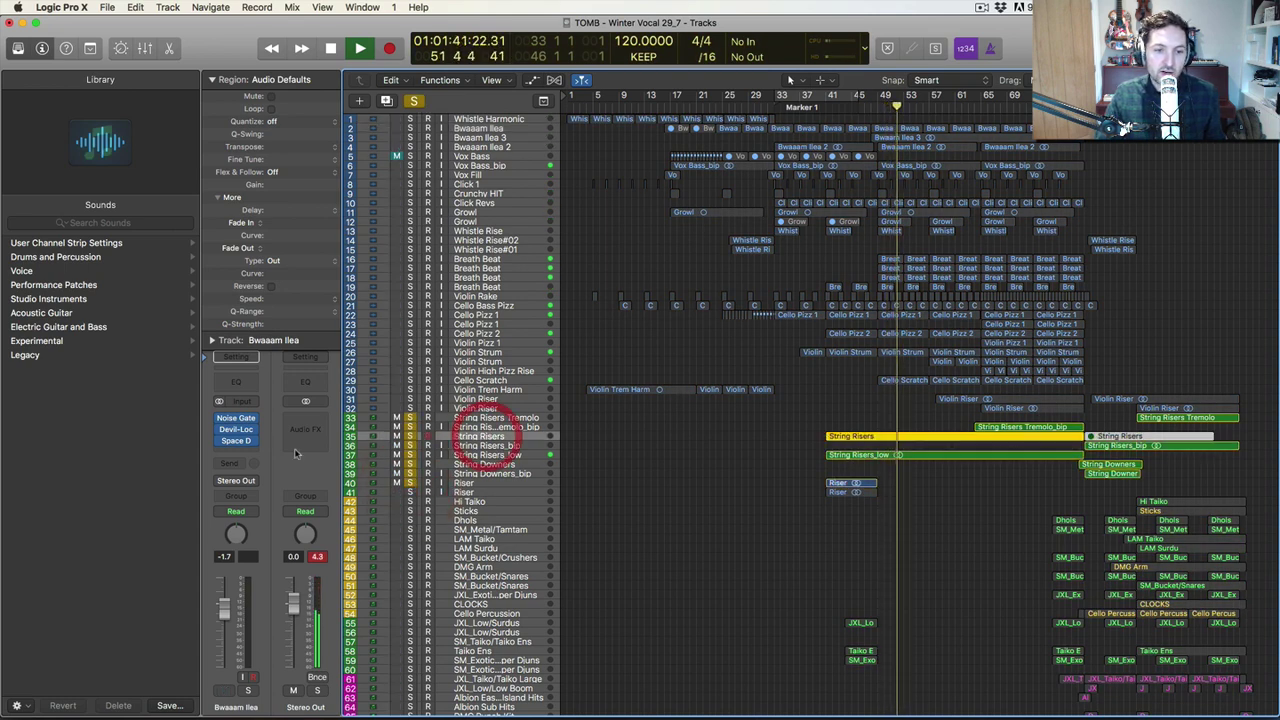
pyautogui.click(240, 429)
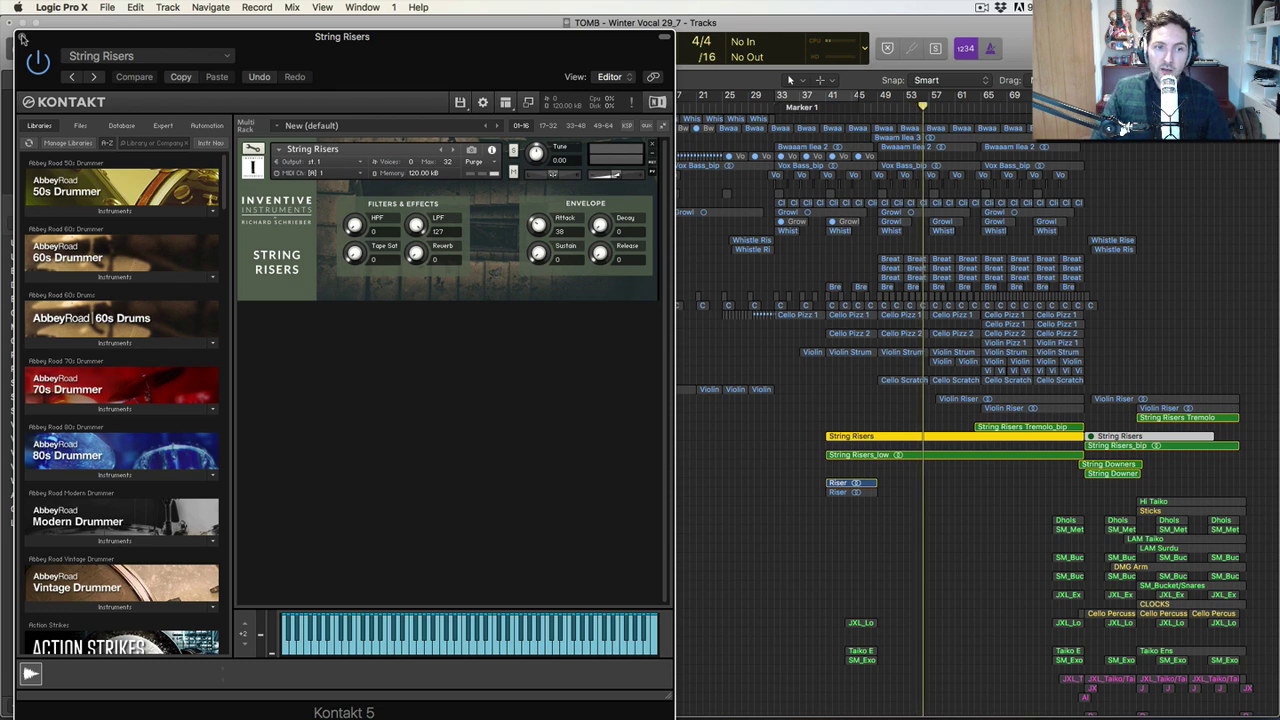
pyautogui.click(21, 37)
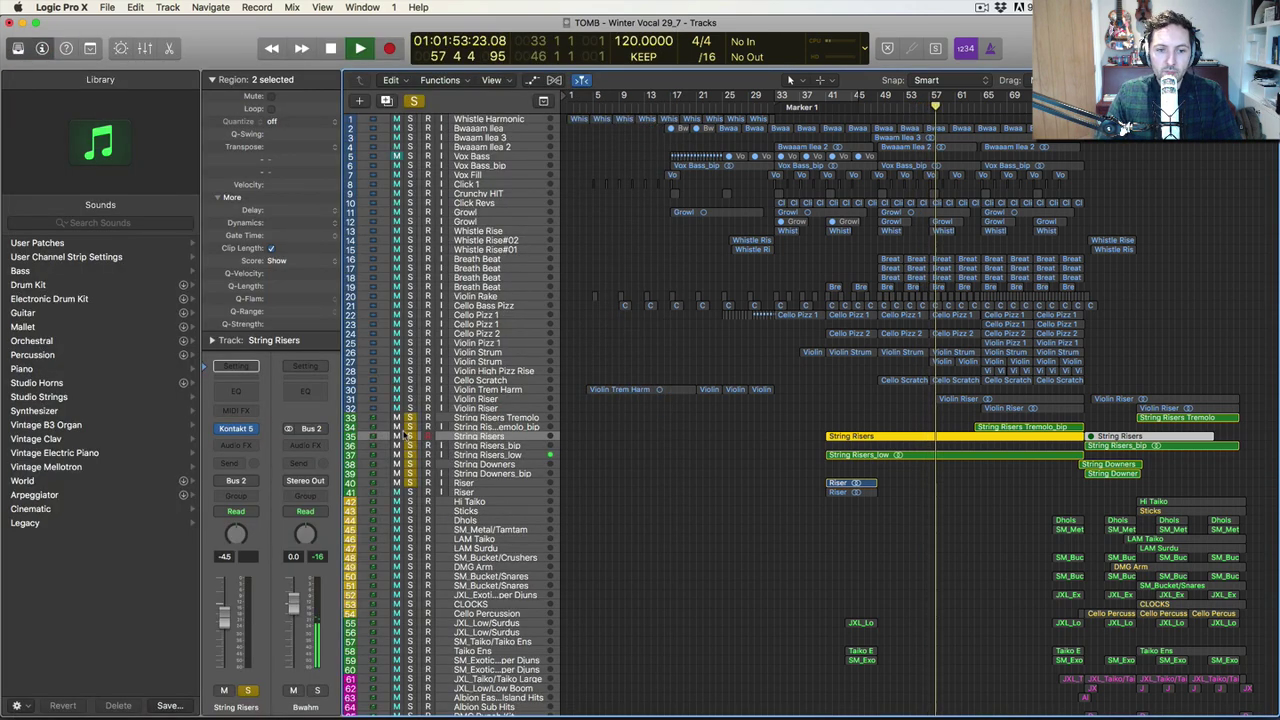
# Add the second Riser track to the solos and record-enable the String Risers track during playback.
pyautogui.click(410, 483)
pyautogui.click(410, 483)
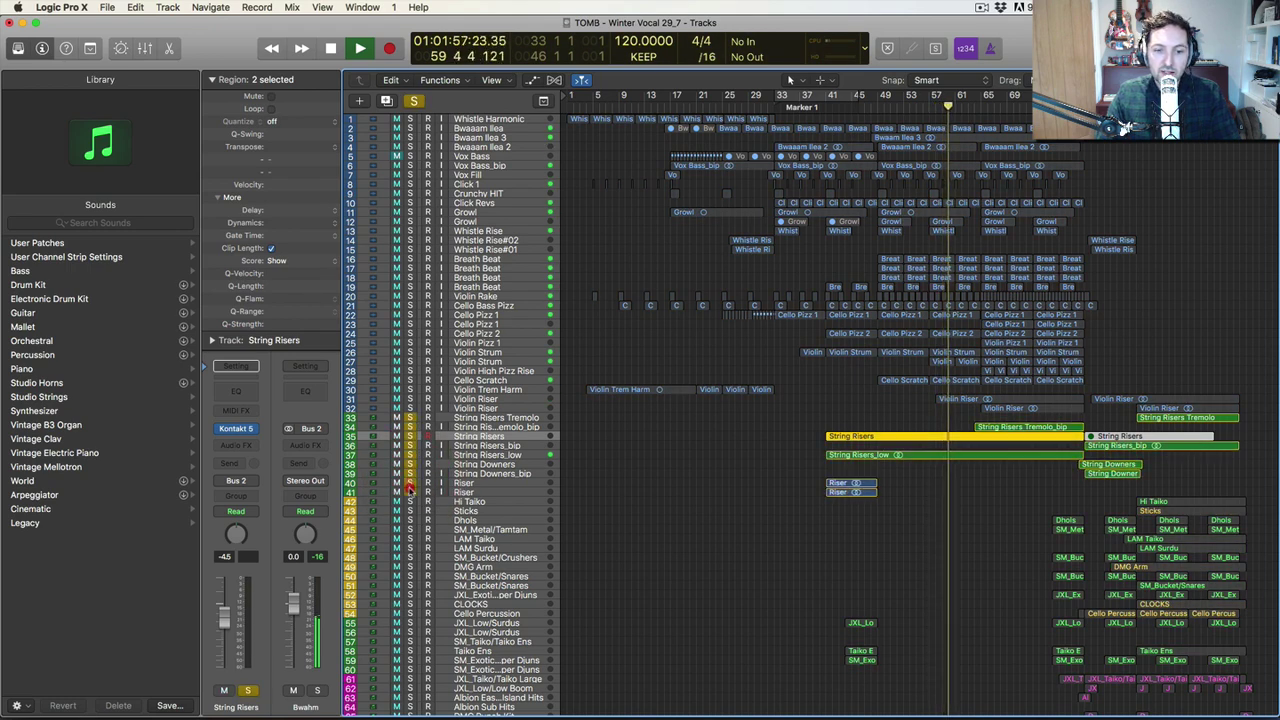
pyautogui.click(410, 490)
pyautogui.click(427, 436)
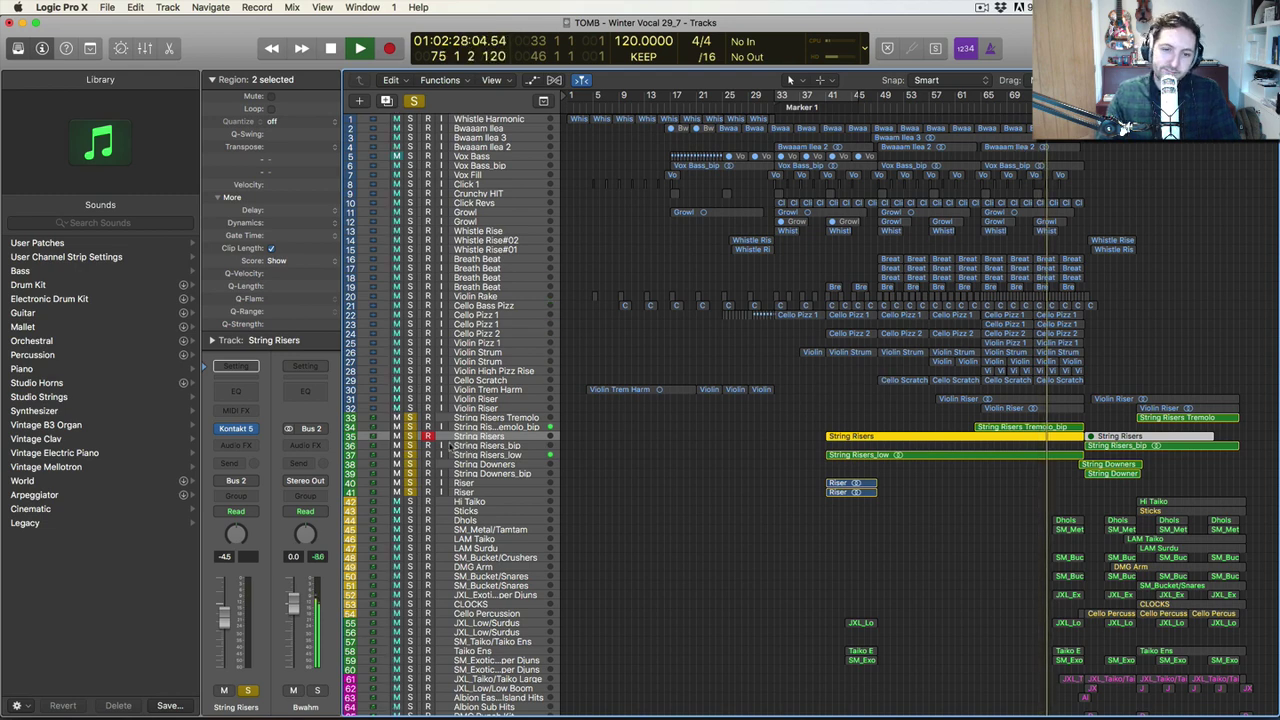
# Stop playback, clear the solos on the string riser, downer and Riser tracks, and deselect all regions.
pyautogui.press('space')
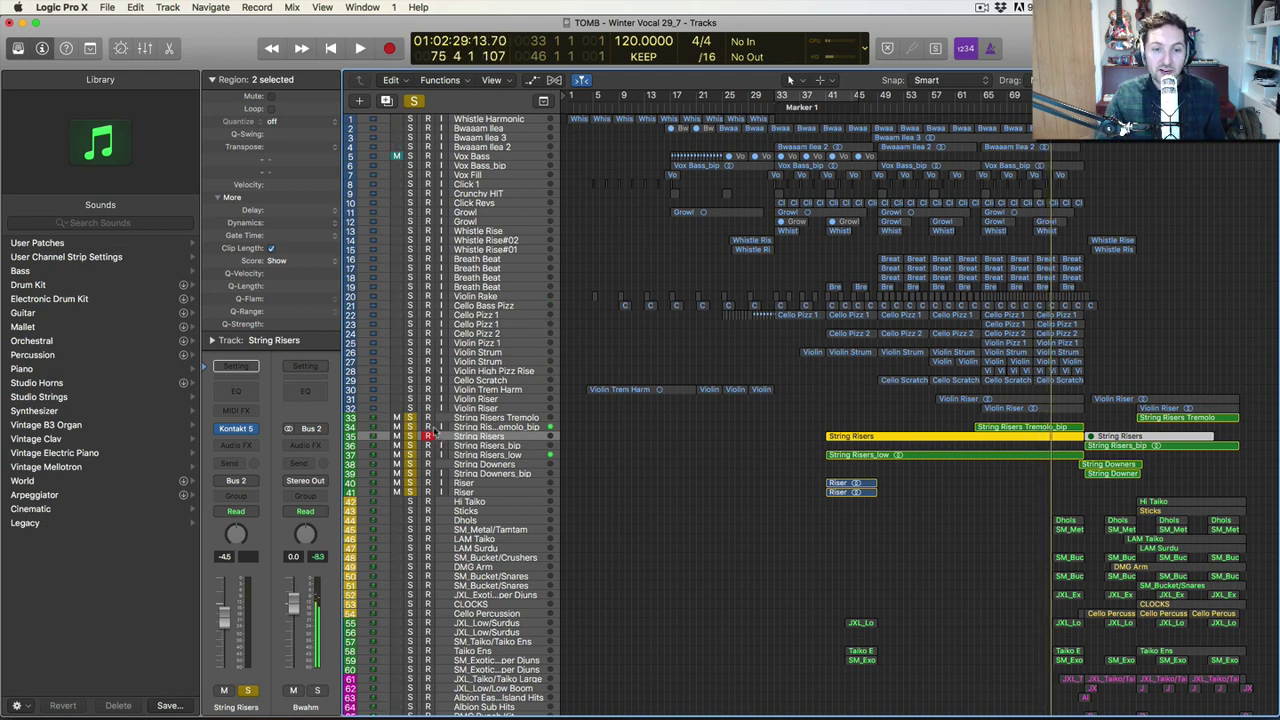
pyautogui.keyDown('alt'); pyautogui.click(409, 490); pyautogui.keyUp('alt')
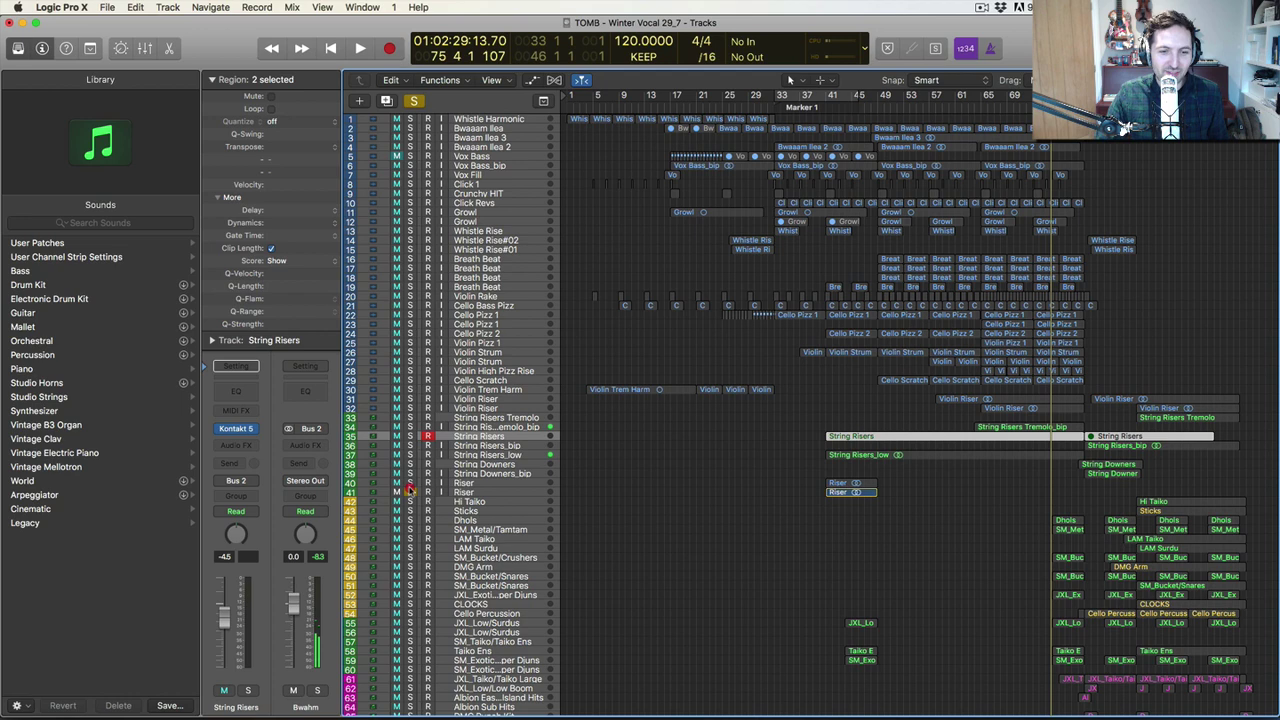
pyautogui.click(705, 527)
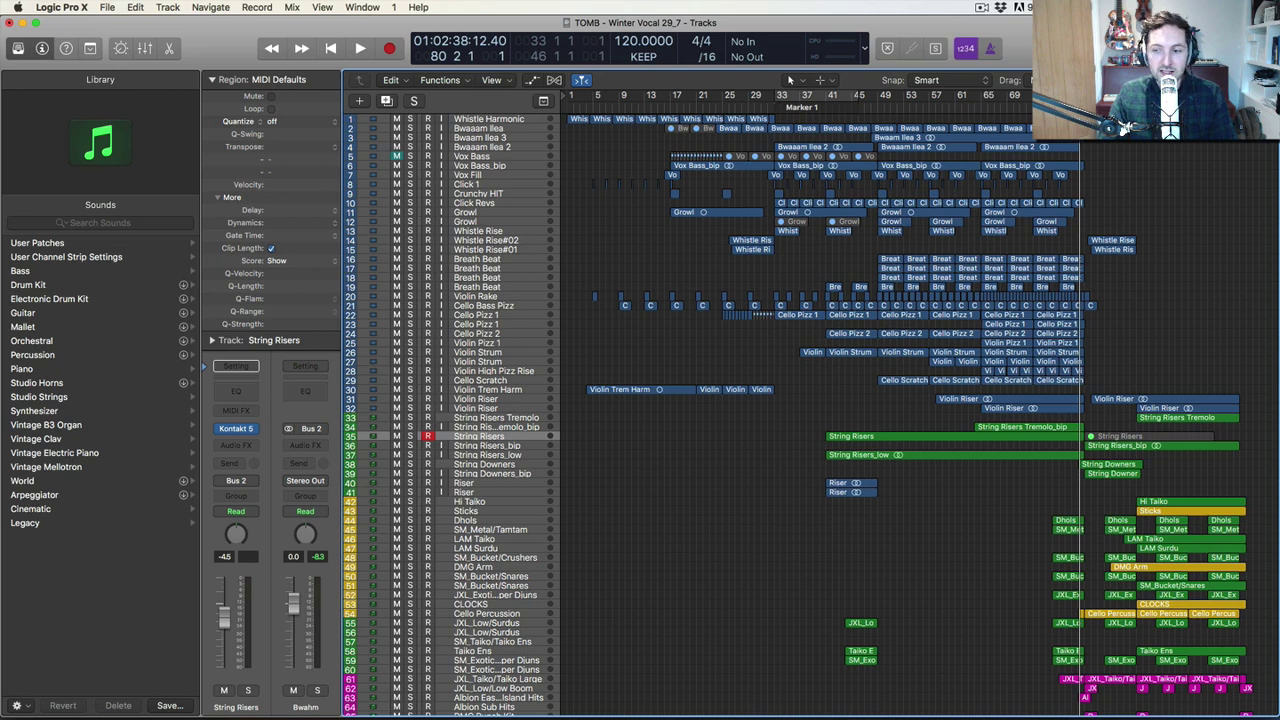
# Select the JXL_Low, Taiko Ens and SM_Exotic percussion regions near bar 43 and play the full mix from bar 41.
pyautogui.press(',')
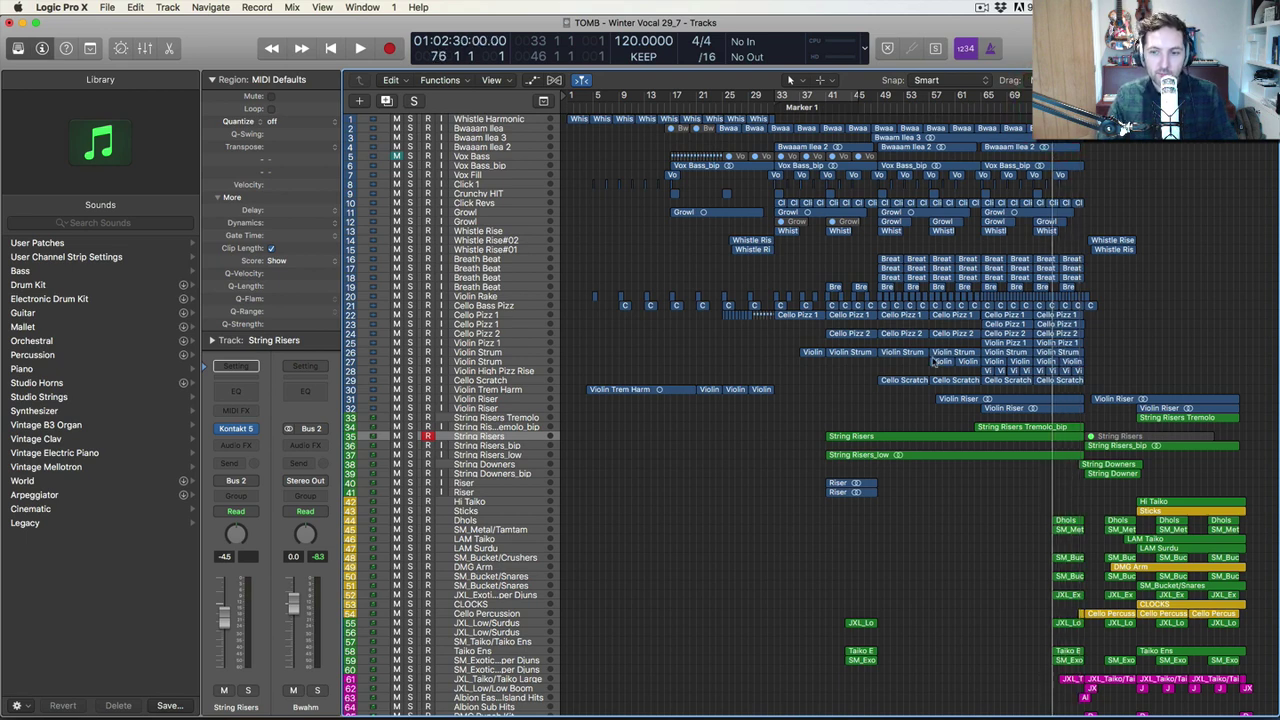
pyautogui.moveTo(843, 610); pyautogui.dragTo(889, 690)
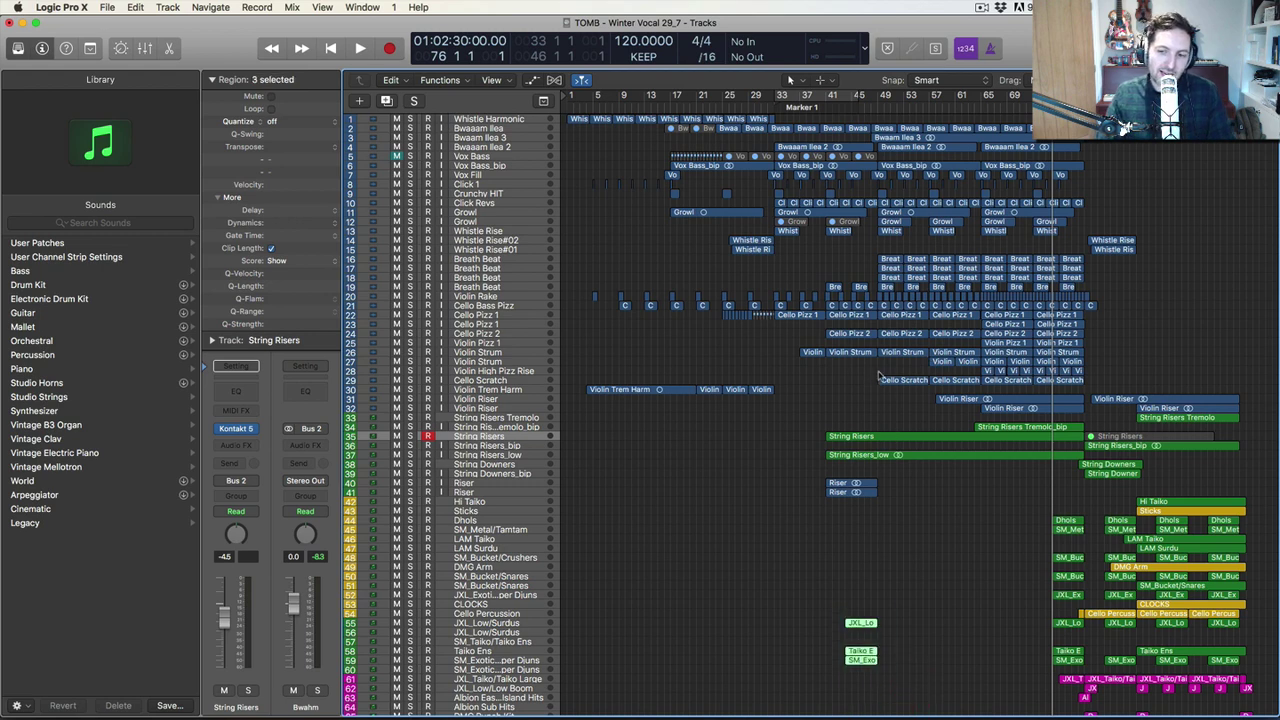
pyautogui.click(828, 100)
pyautogui.press('space')
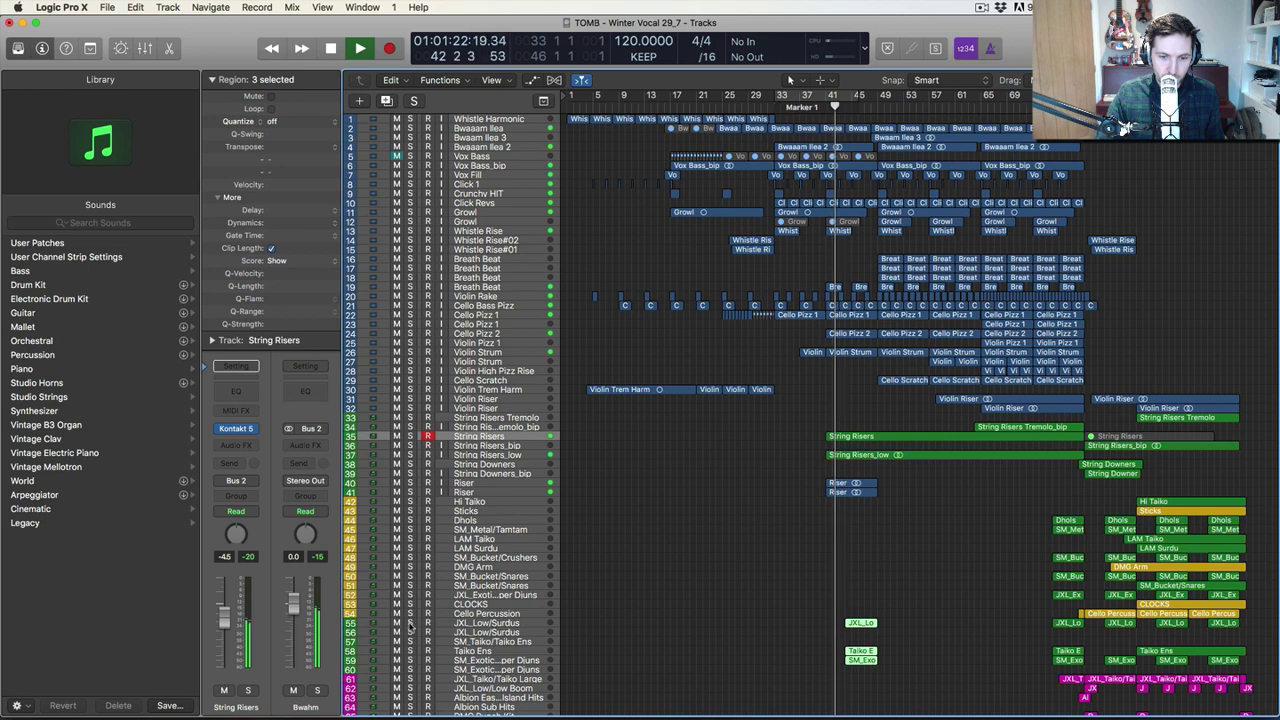
# Solo the percussion tracks from JXL_Low/Surdus through SM_Exotic during playback, stop, clear the solos and deselect all regions.
pyautogui.moveTo(409, 623); pyautogui.dragTo(408, 662)
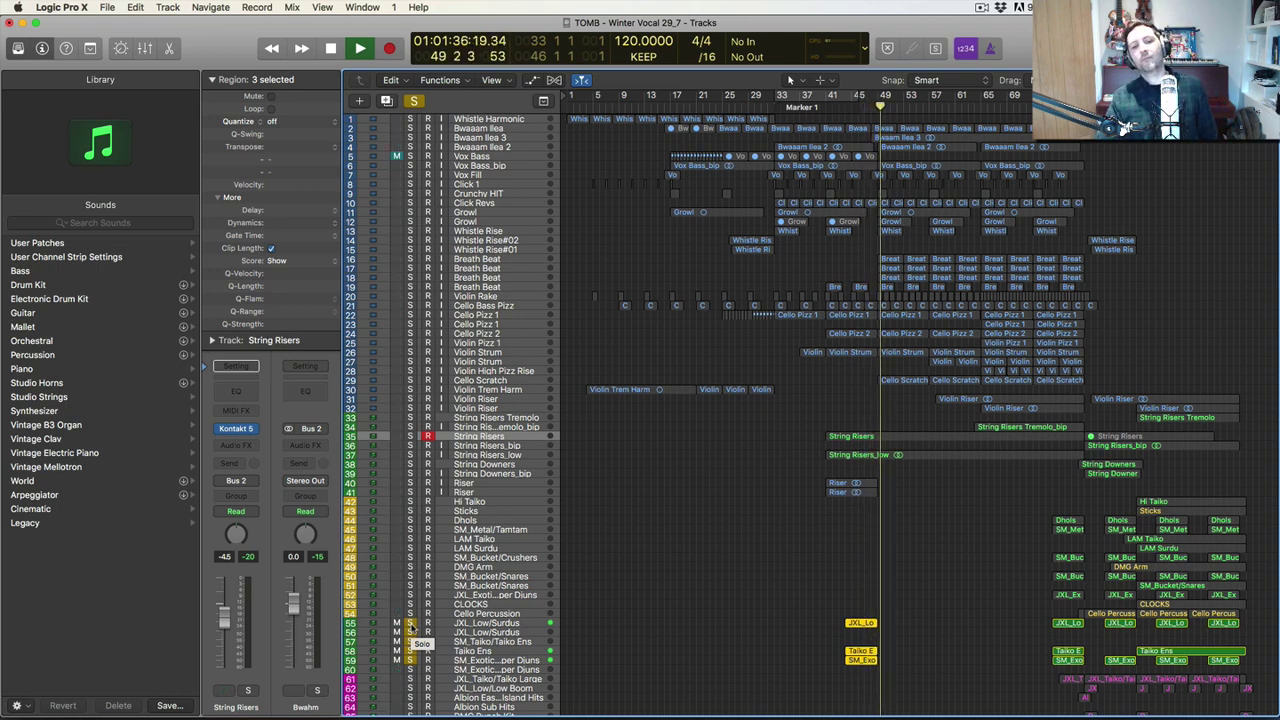
pyautogui.press('space')
pyautogui.click(410, 630)
pyautogui.click(653, 583)
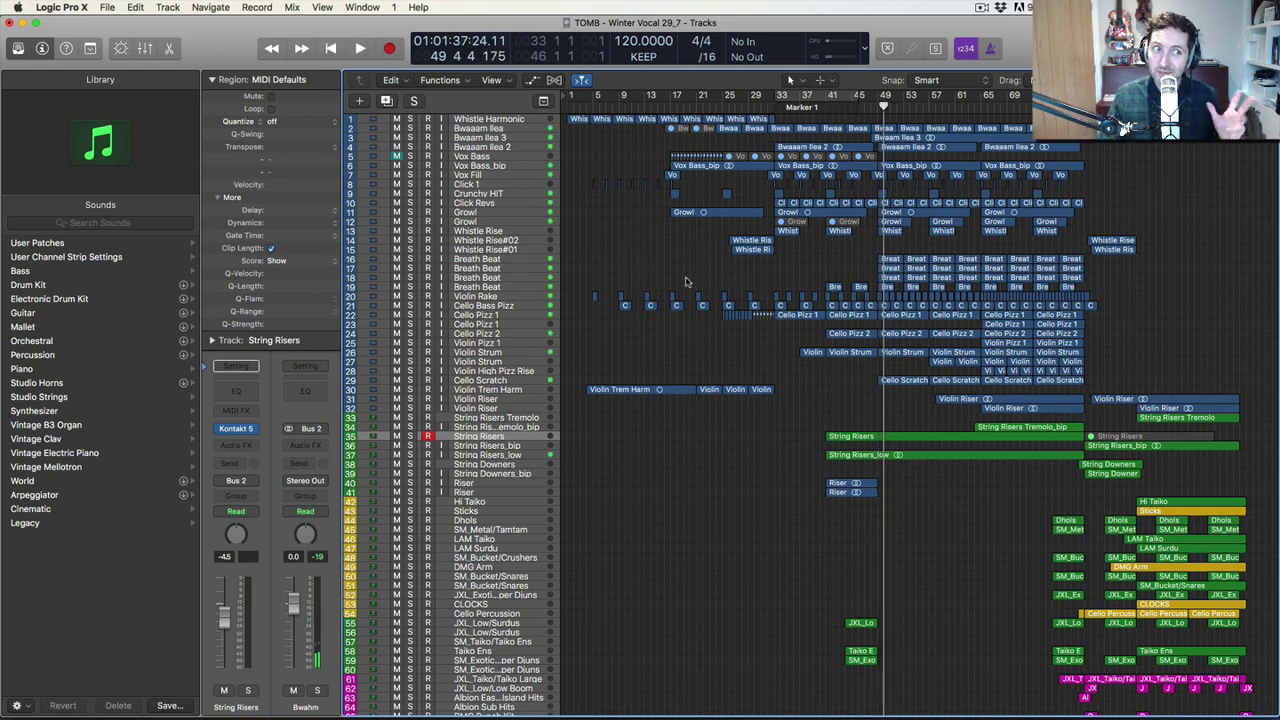
# Play the full mix from about bar 66 into the section starting at bar 81, and stop playback.
pyautogui.click(992, 102)
pyautogui.press('space')
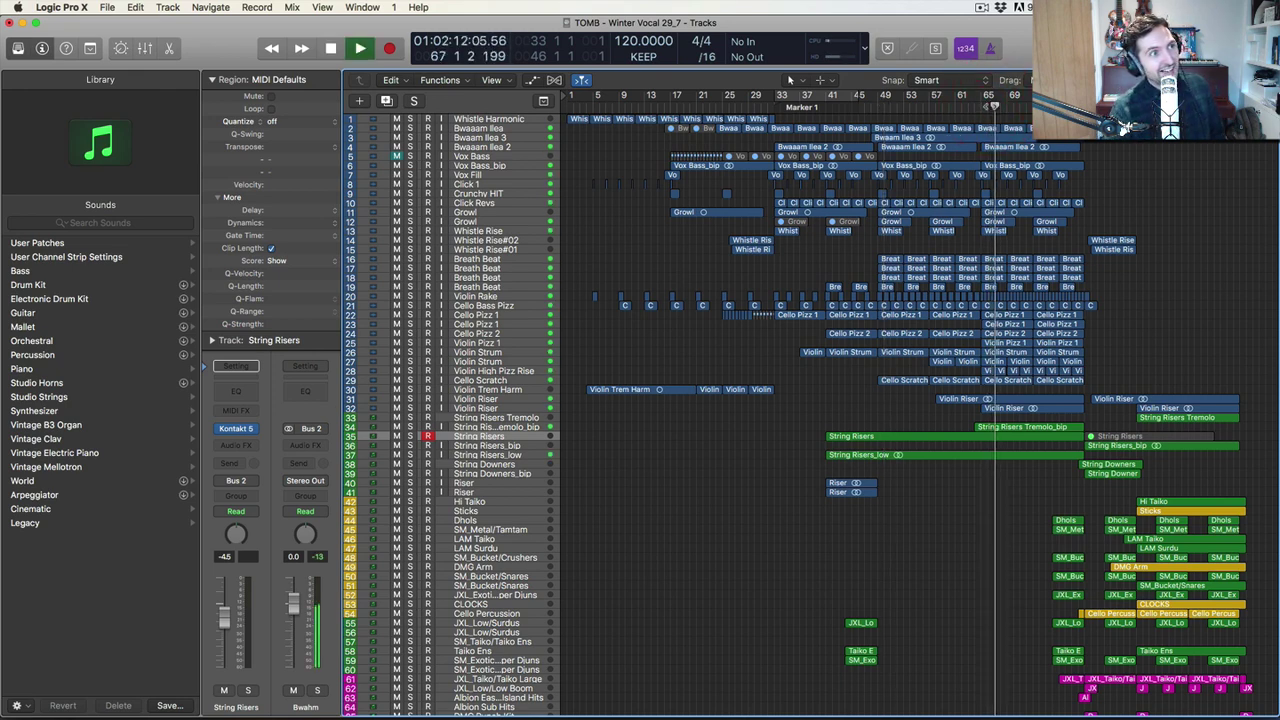
pyautogui.press('space')
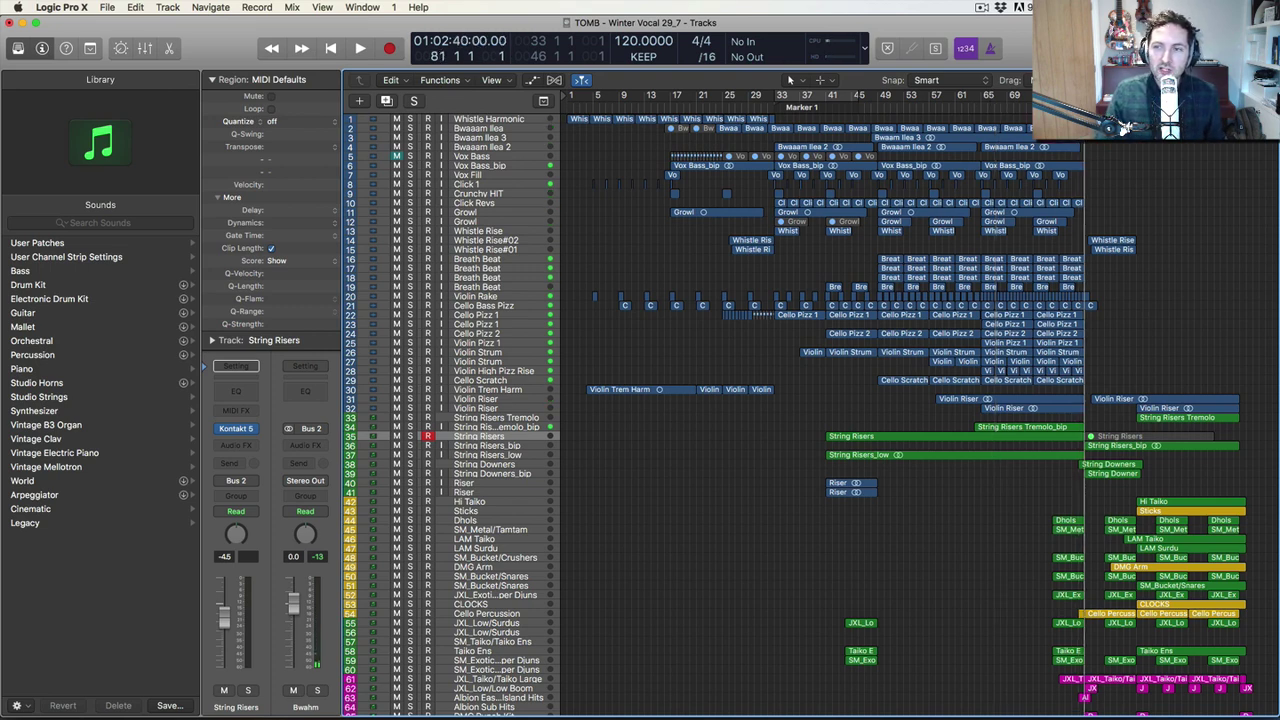
pyautogui.press('space')
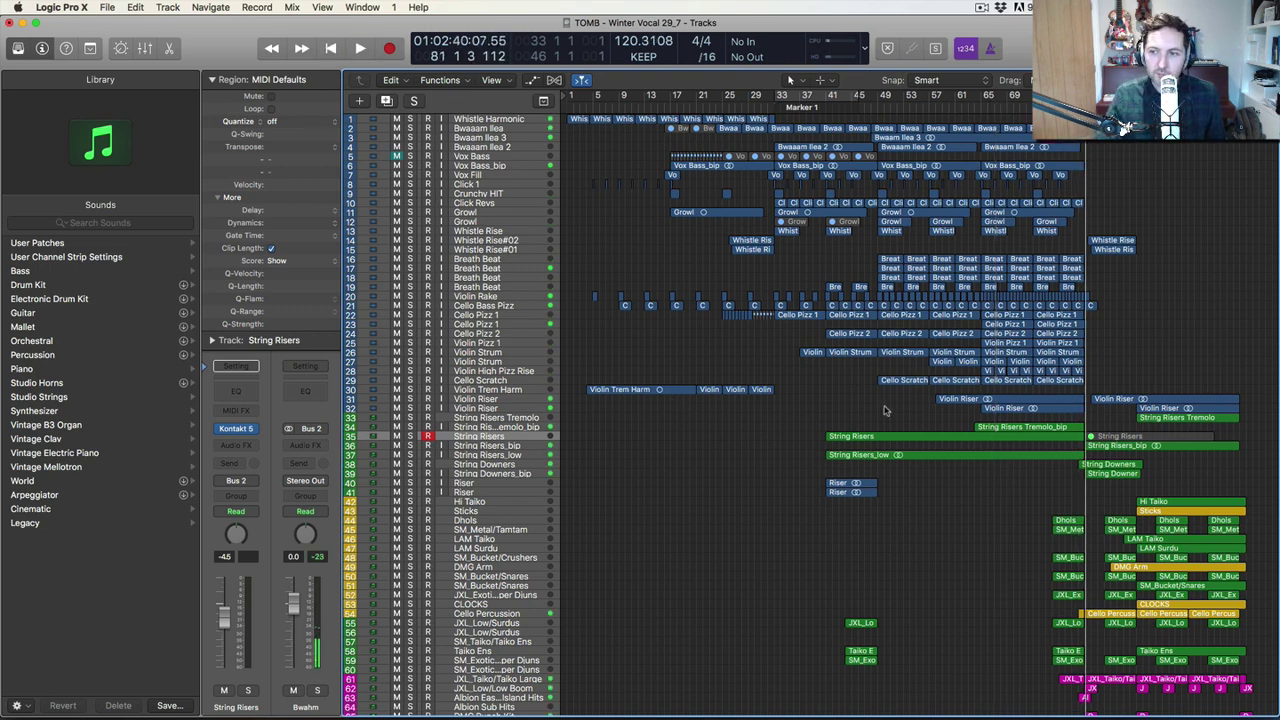
# Show the global tracks to examine the tempo curve, play the percussion ending from bar 81, hide the global tracks and deselect all regions.
pyautogui.click(944, 262)
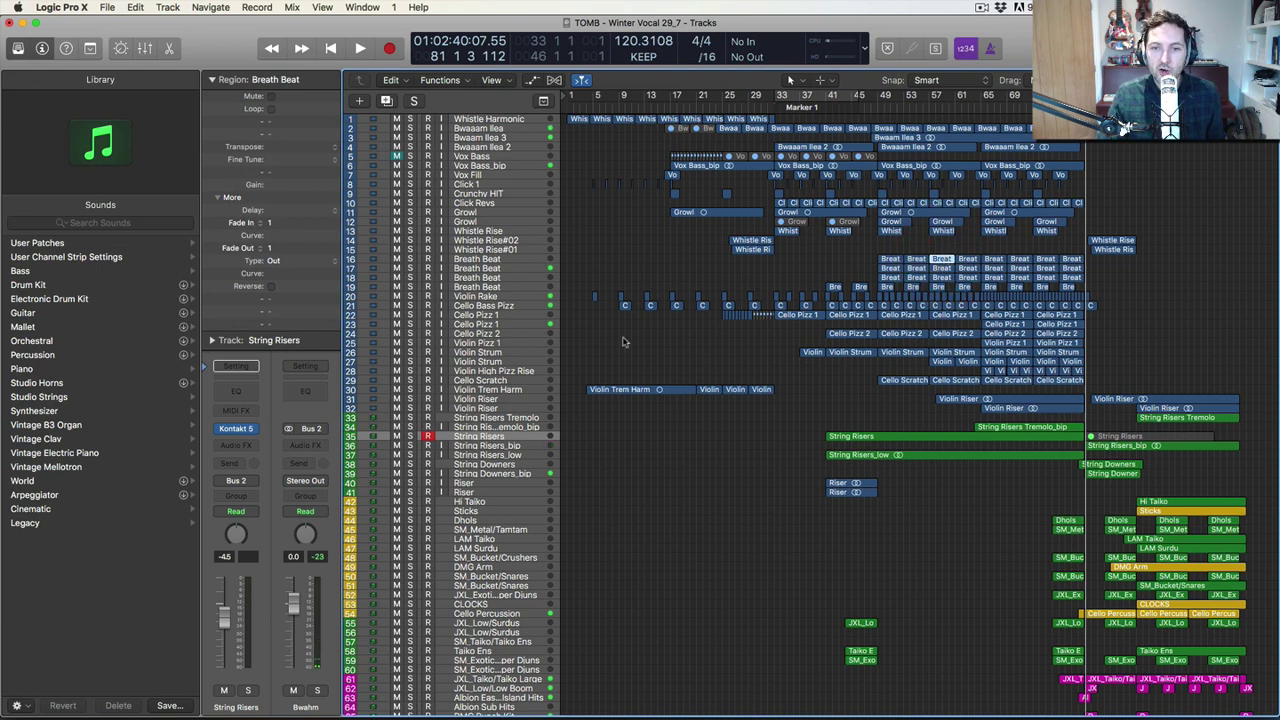
pyautogui.press('g')
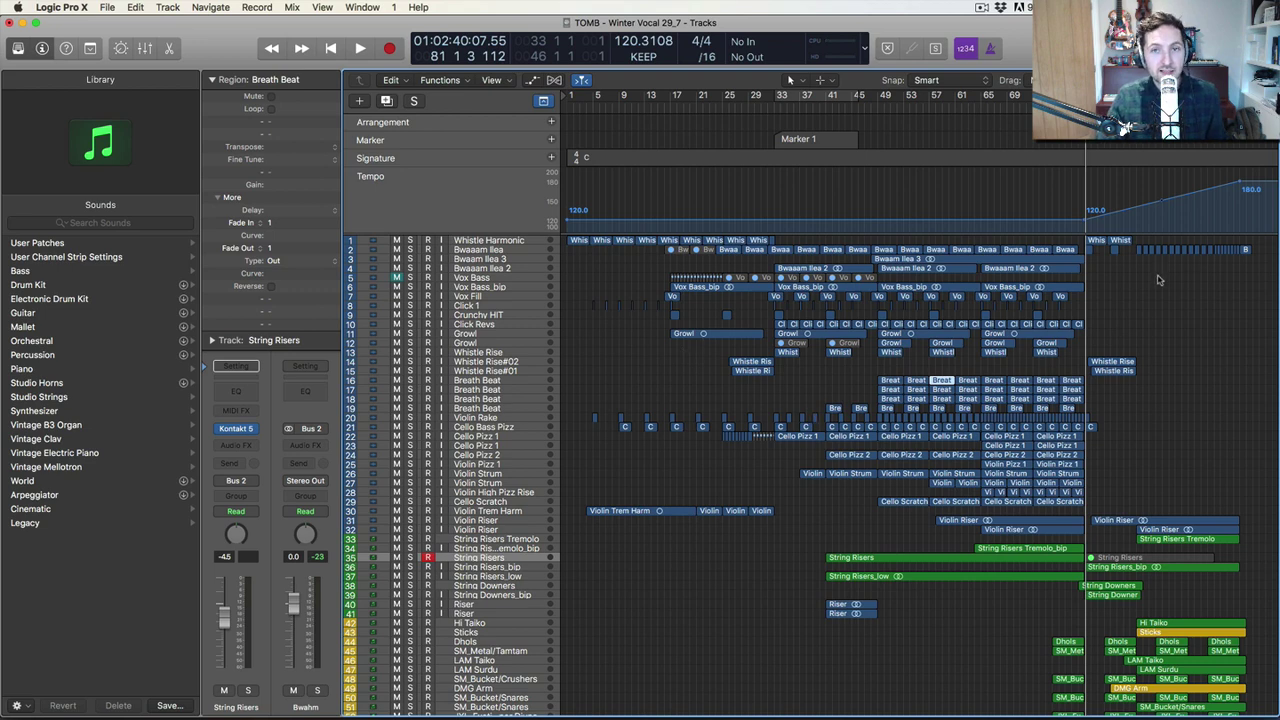
pyautogui.press('space')
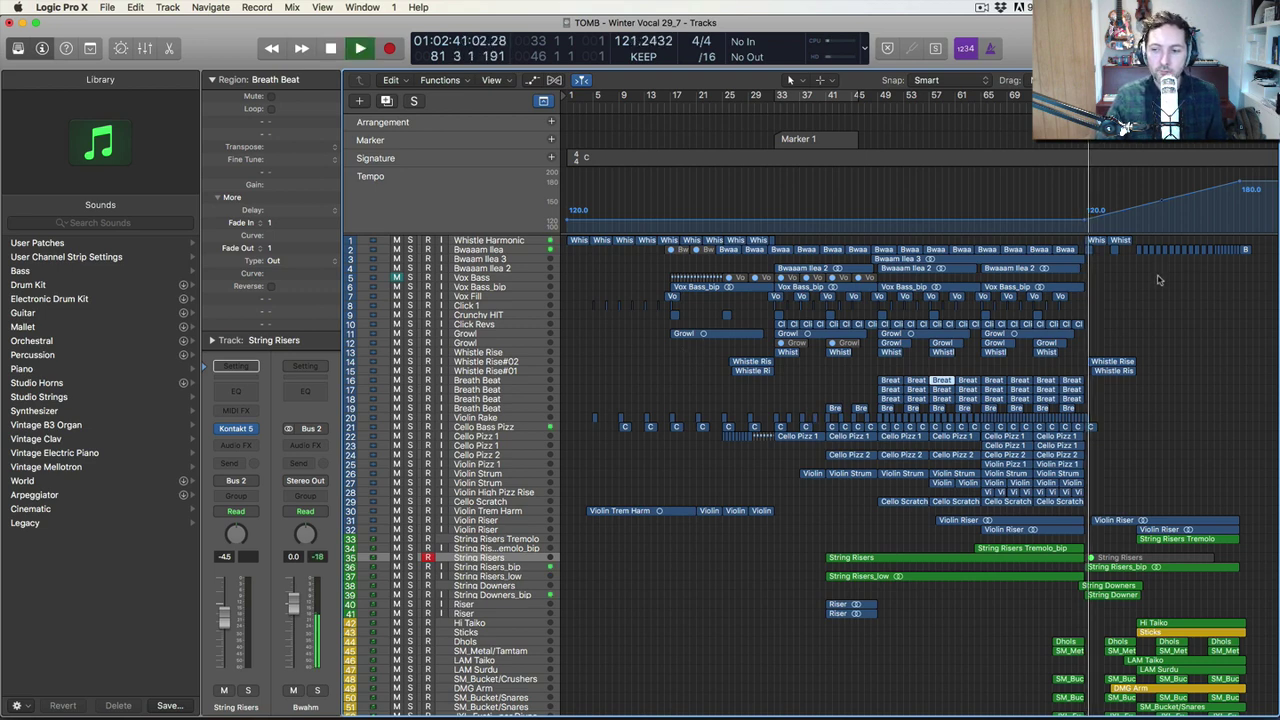
pyautogui.scroll(-6, 846, 526)
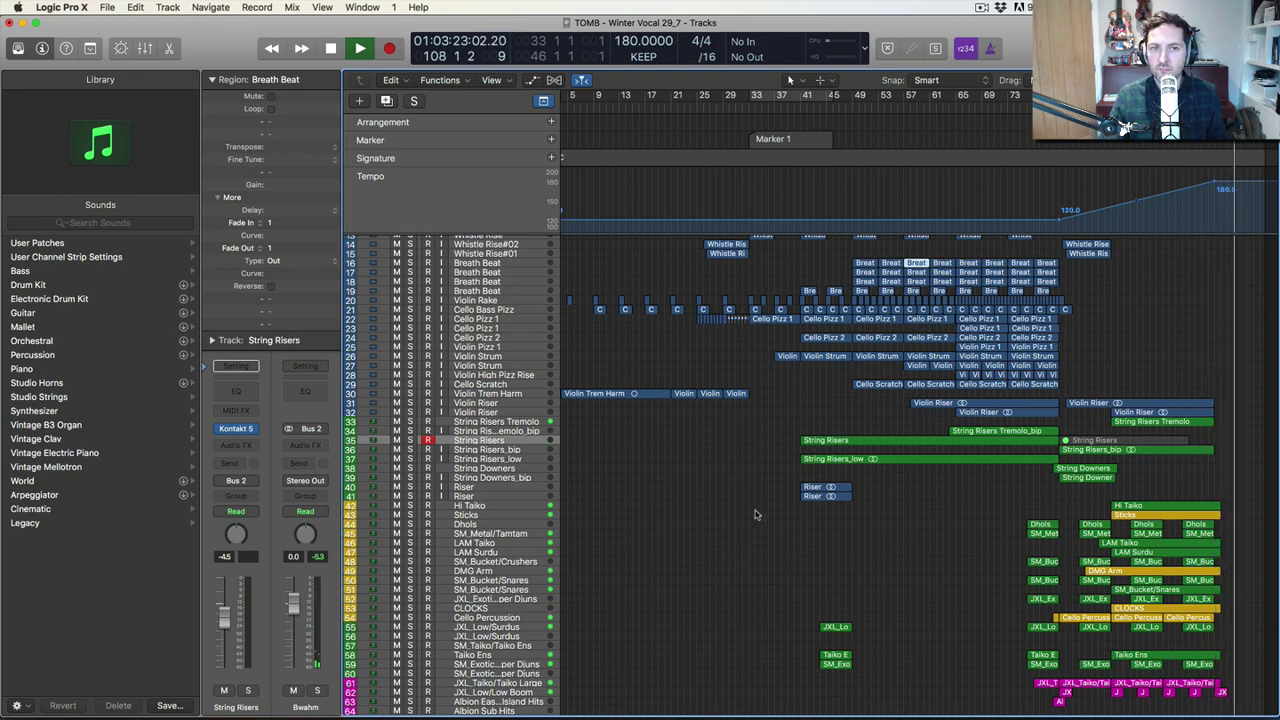
pyautogui.press('space')
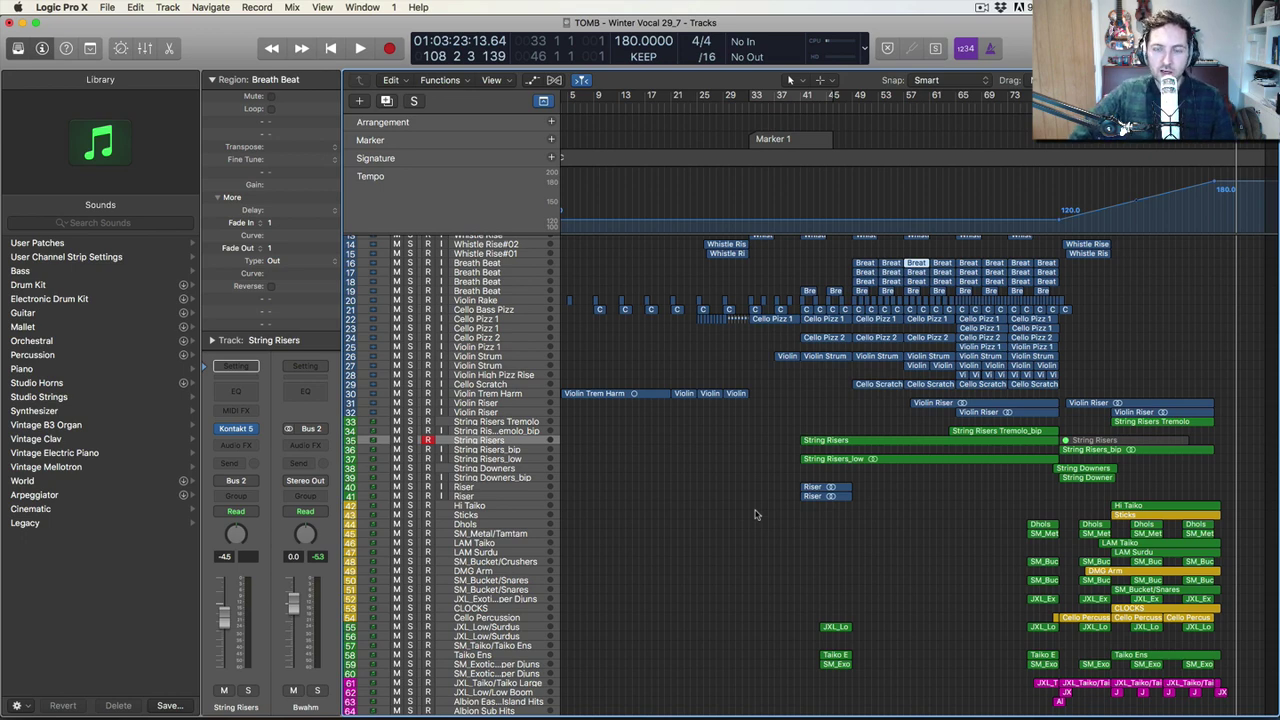
pyautogui.press('g')
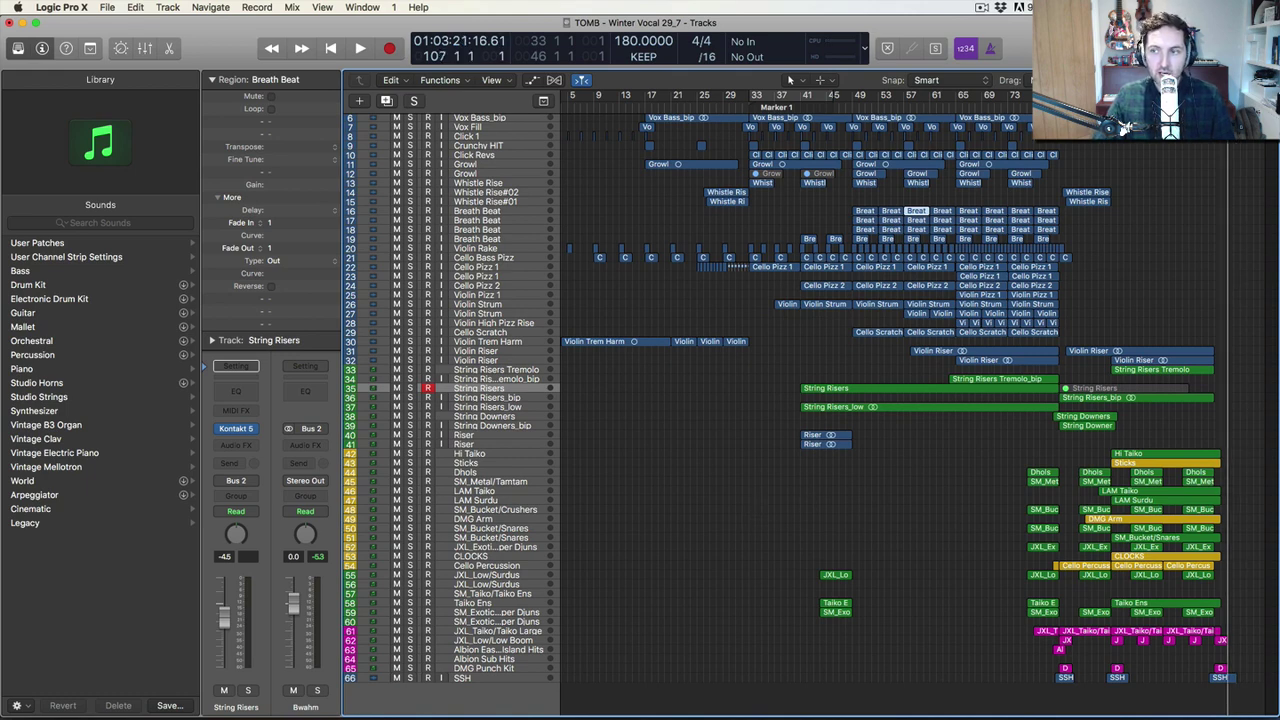
pyautogui.click(1180, 215)
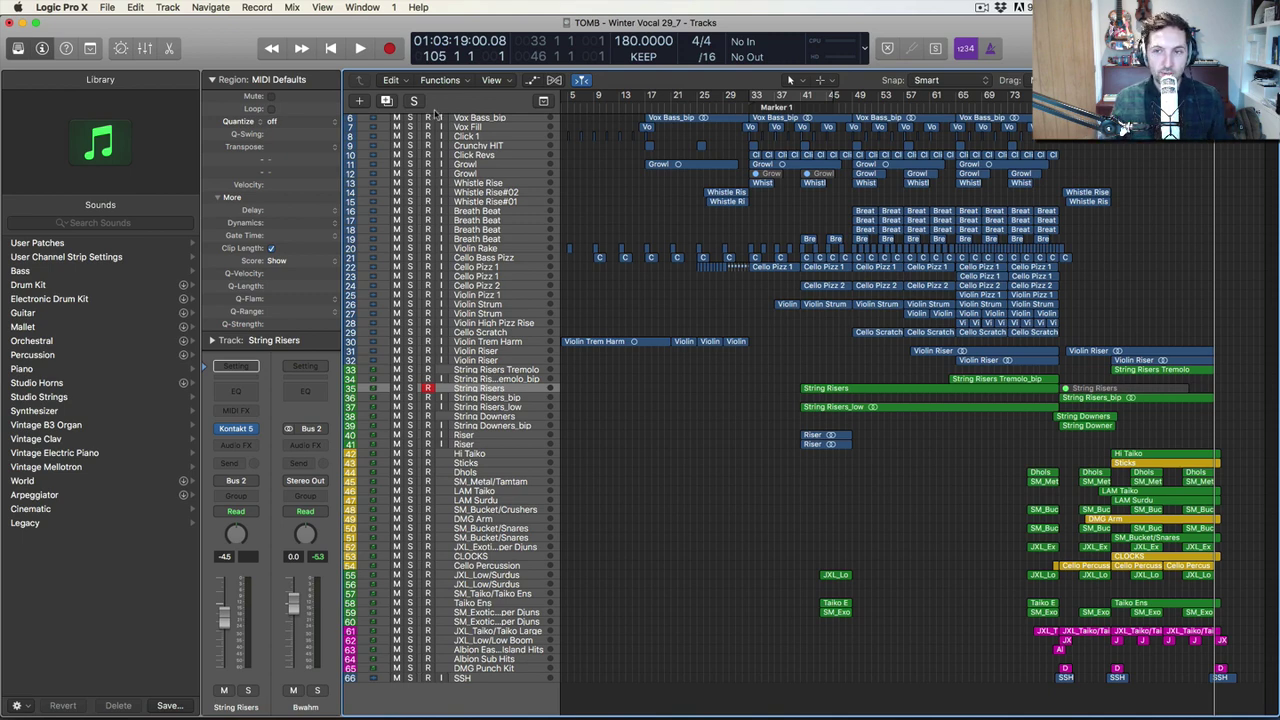
pyautogui.click(668, 196)
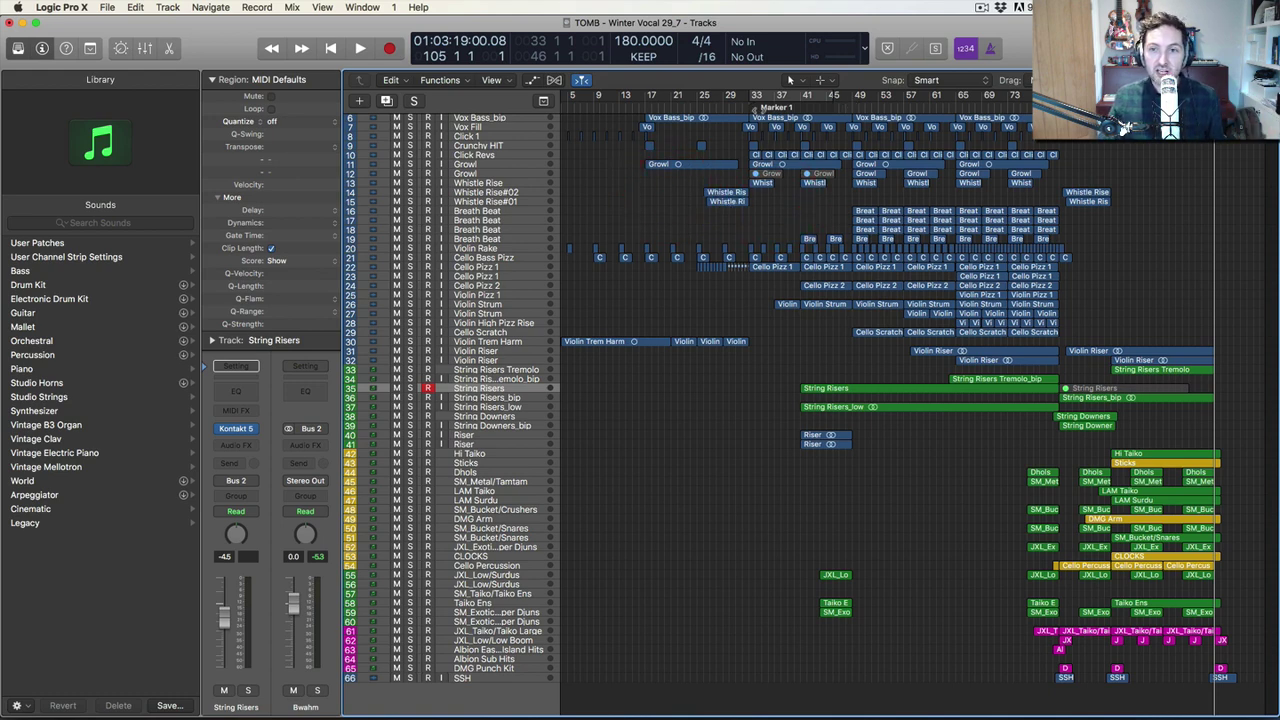
# Play from bar 33 with the Click Revs and Click 1 tracks soloed, stop playback, and clear both solos.
pyautogui.click(750, 108)
pyautogui.press('space')
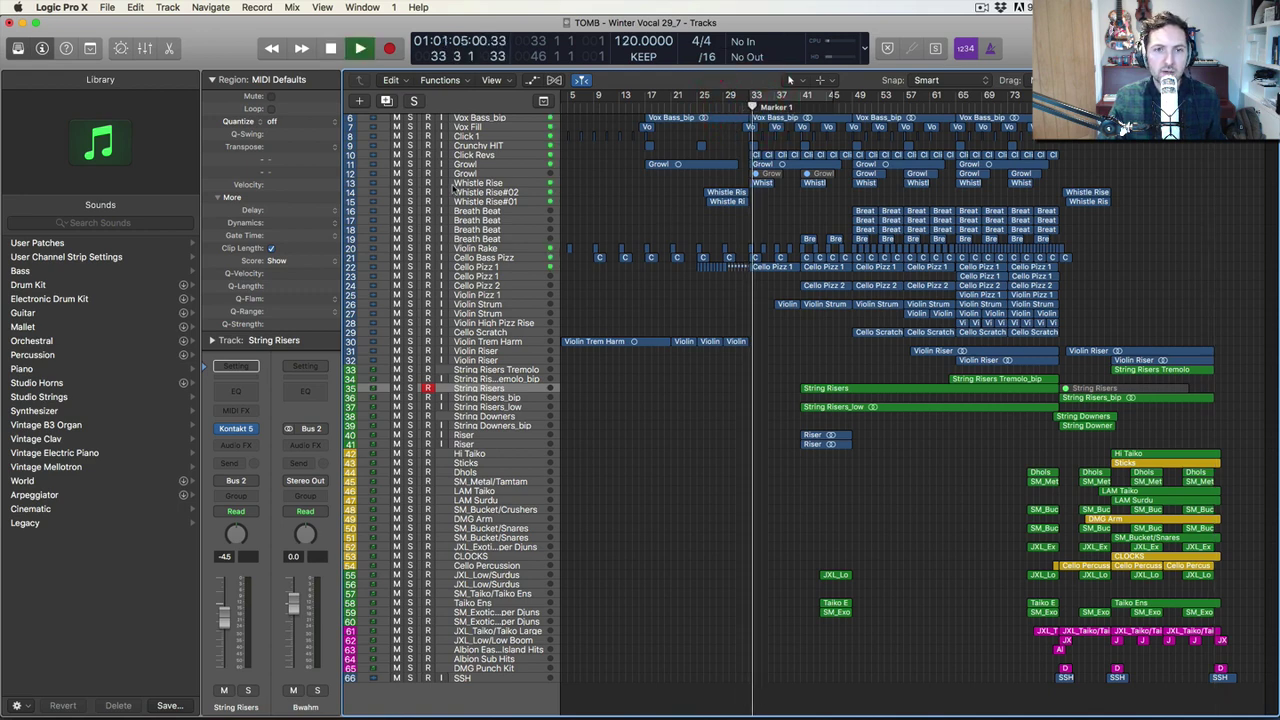
pyautogui.click(409, 155)
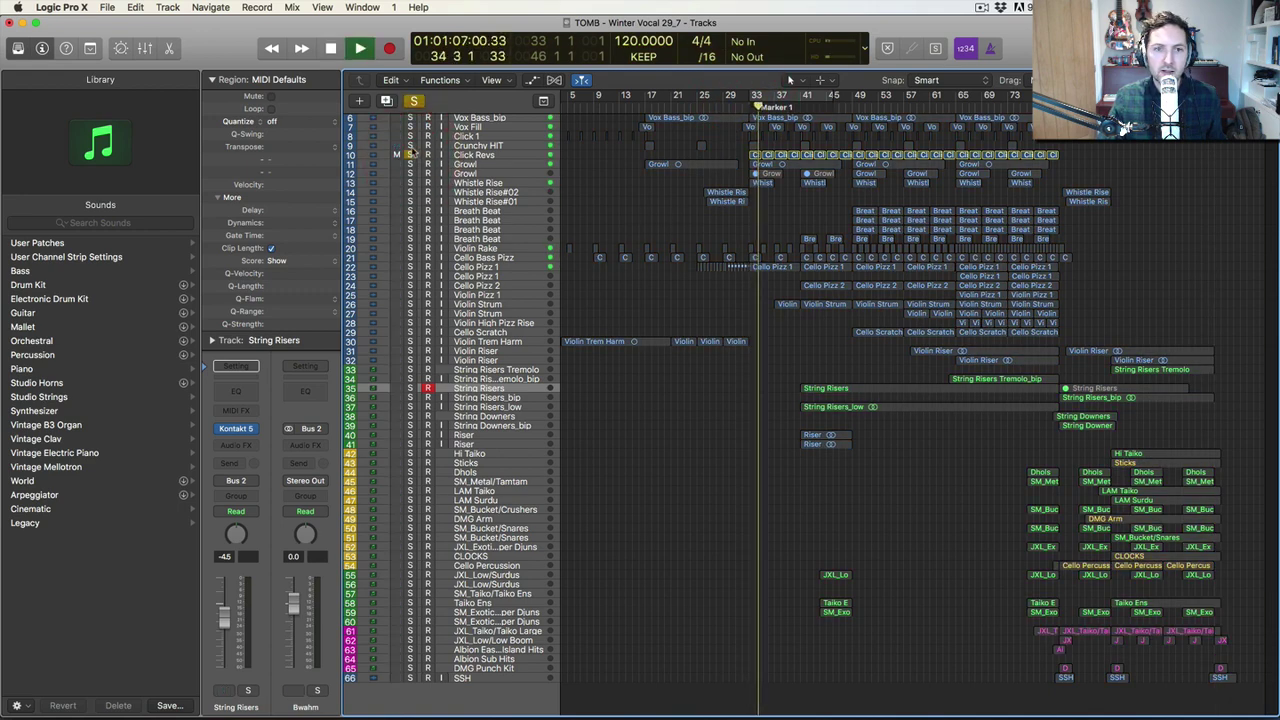
pyautogui.click(409, 136)
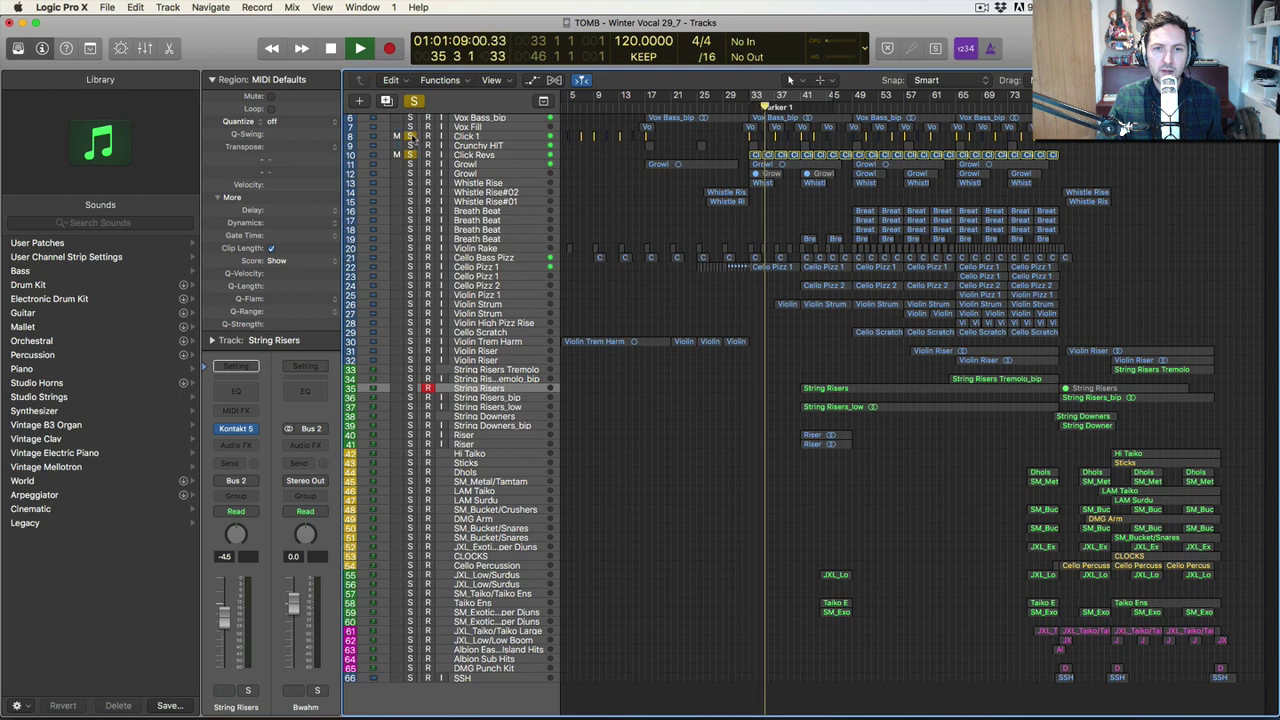
pyautogui.press('space')
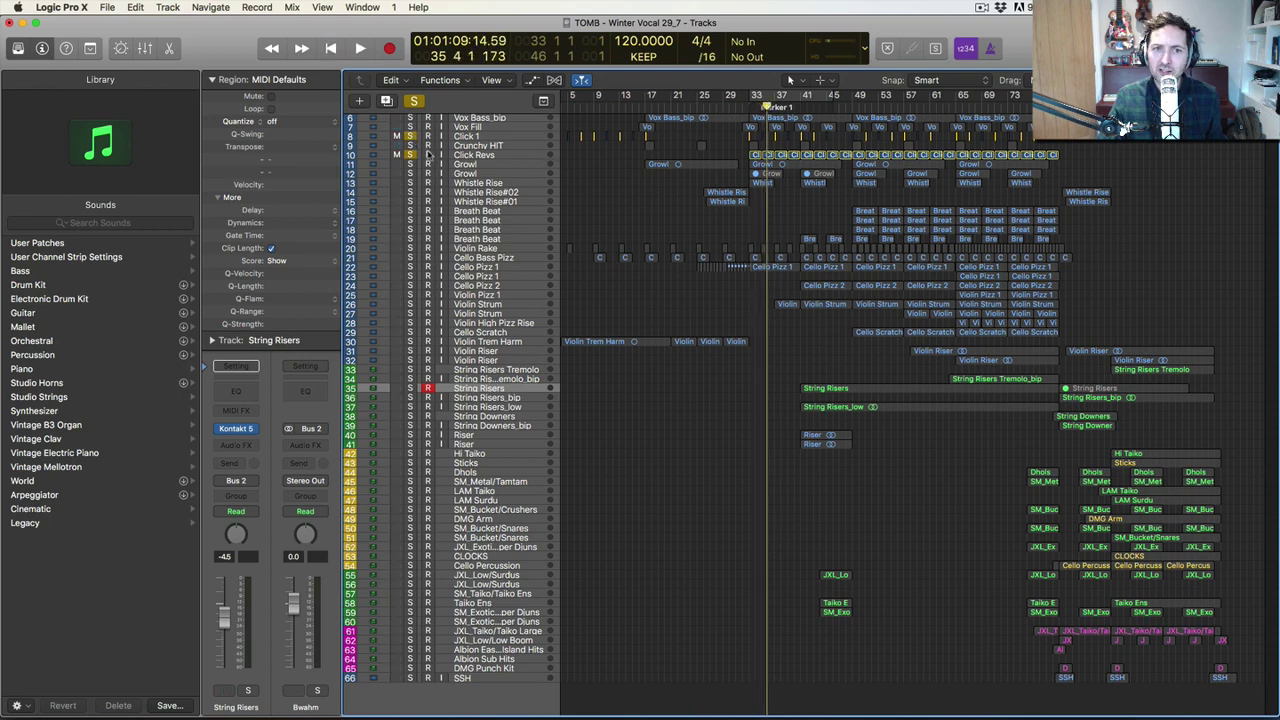
pyautogui.click(409, 136)
pyautogui.click(598, 155)
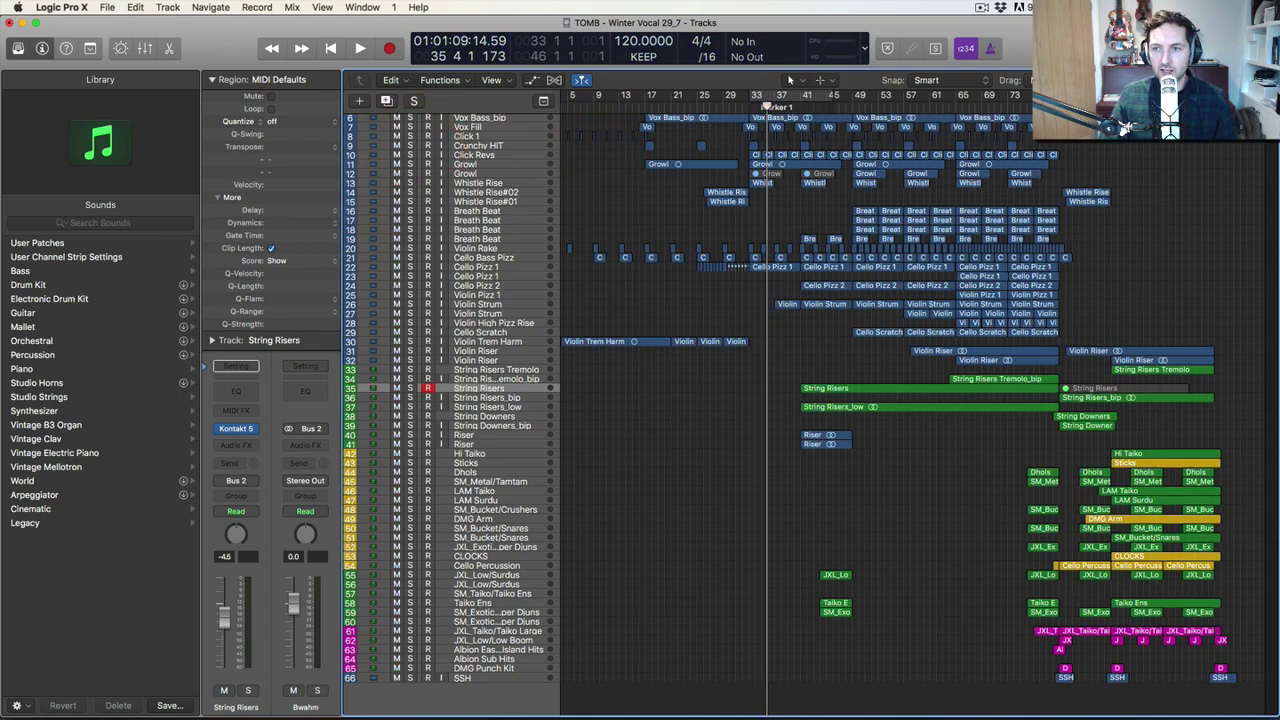
# Move the playhead to bar 83 and select the LAM Taiko, SM_Bucket/Crushers, CLOCKS and Albion Sub Hits tracks one after another.
pyautogui.hotkey('shift', '.')
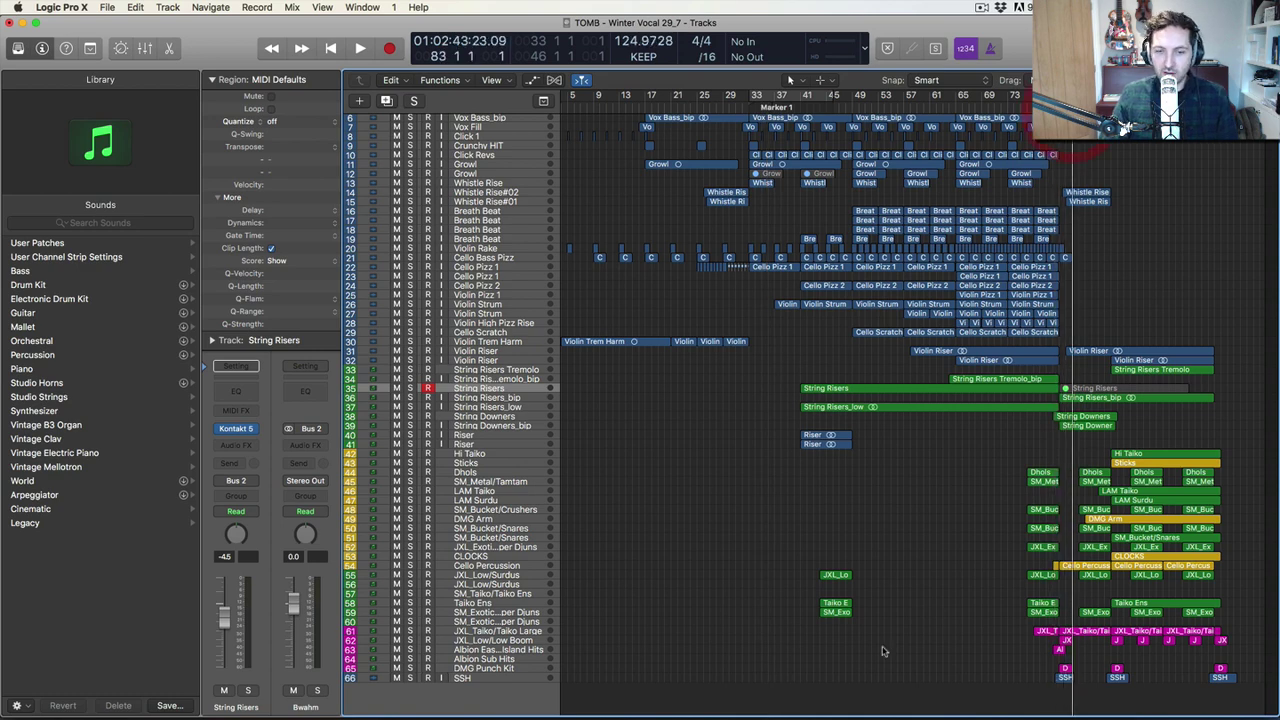
pyautogui.click(609, 543)
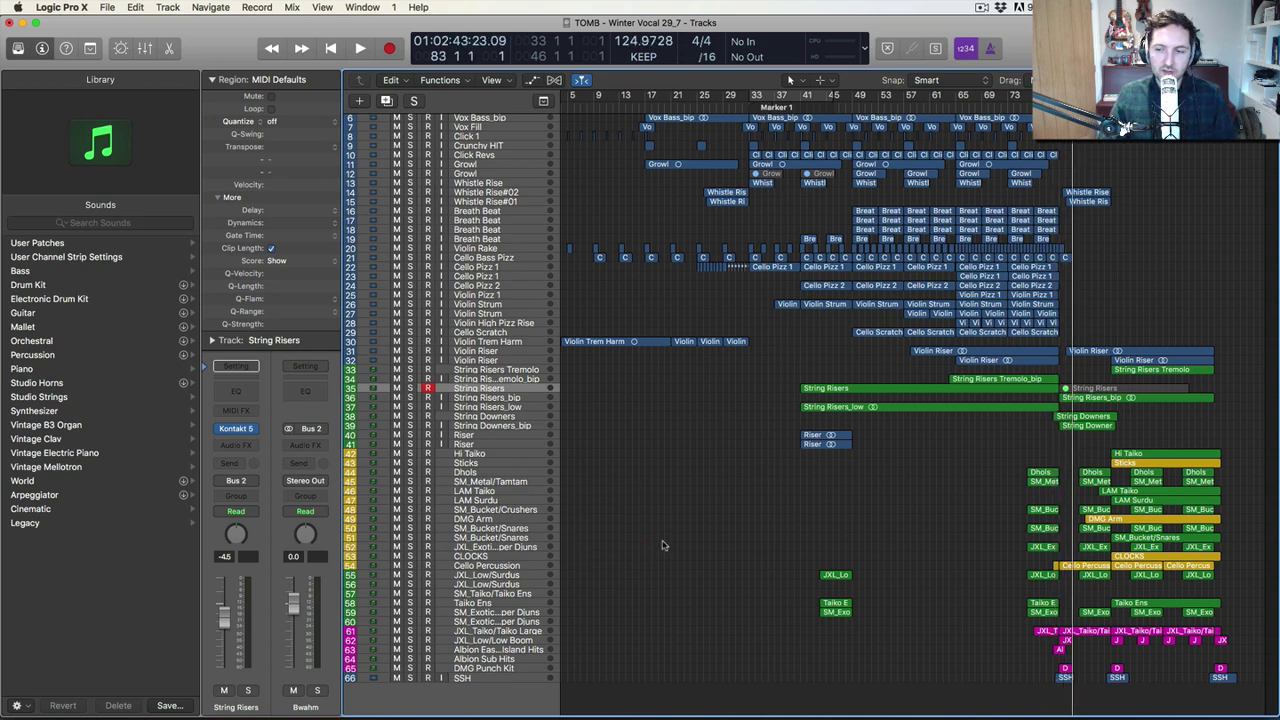
pyautogui.click(706, 540)
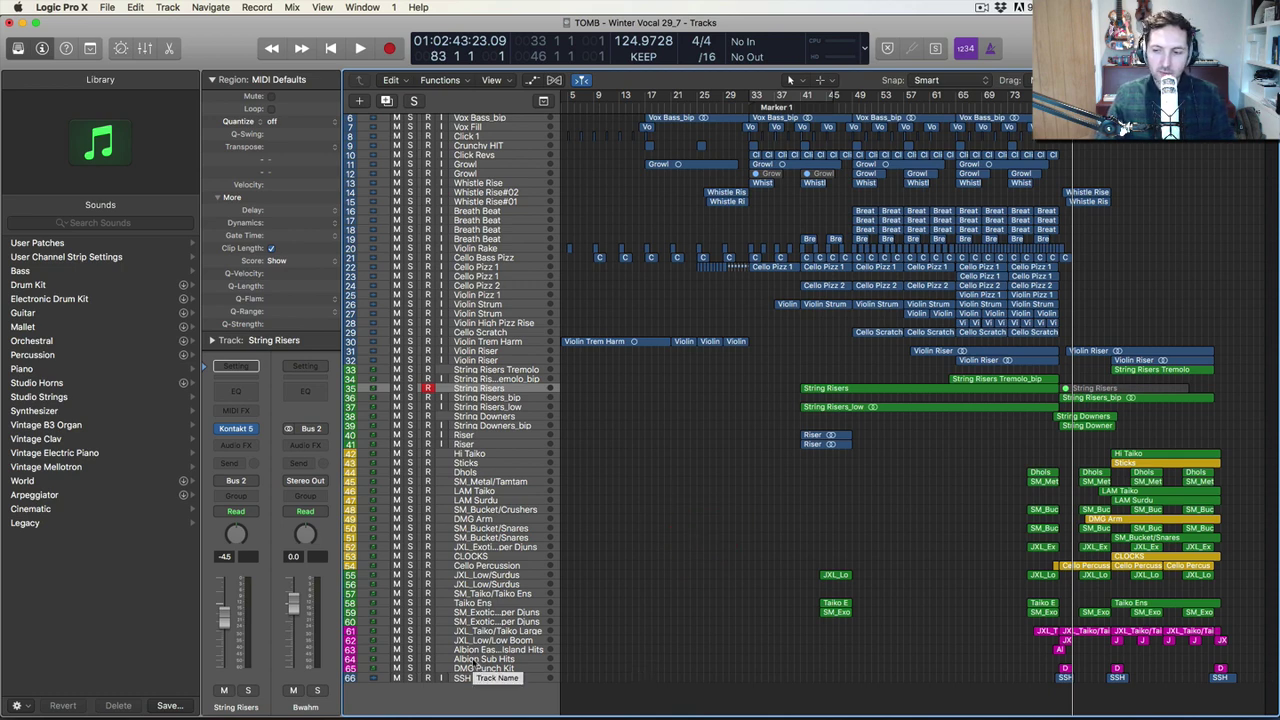
pyautogui.click(472, 490)
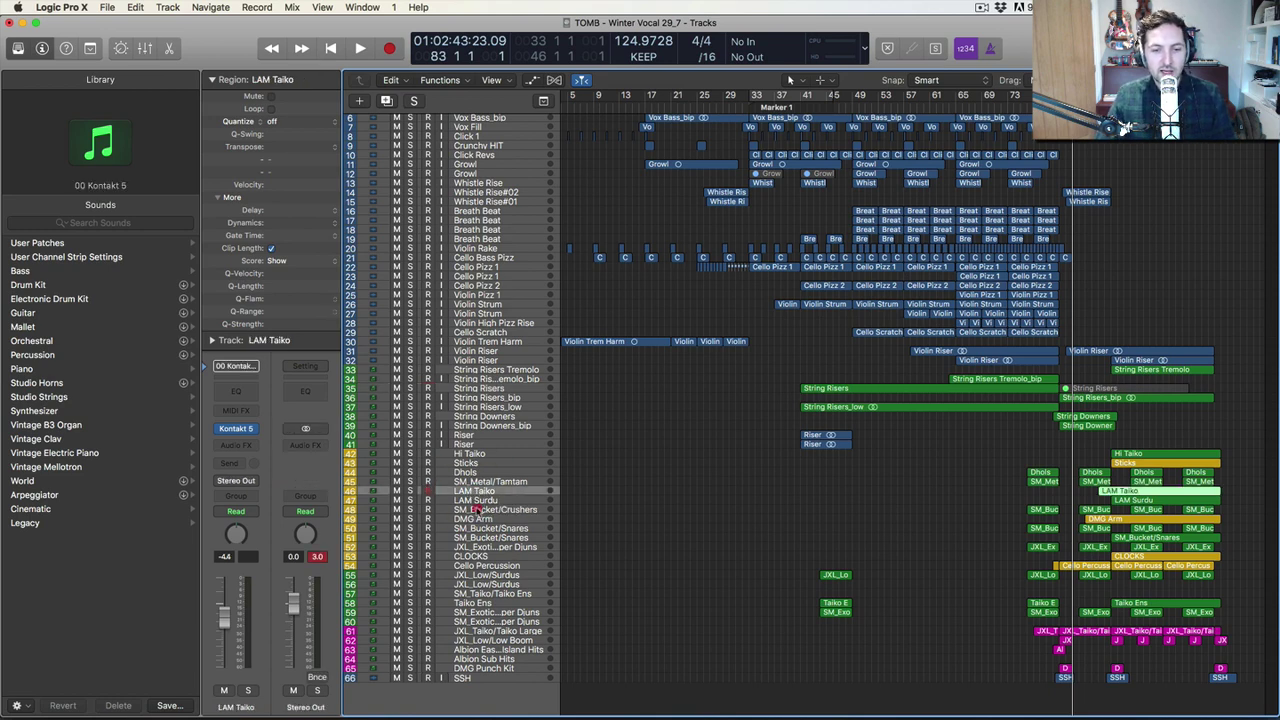
pyautogui.click(478, 509)
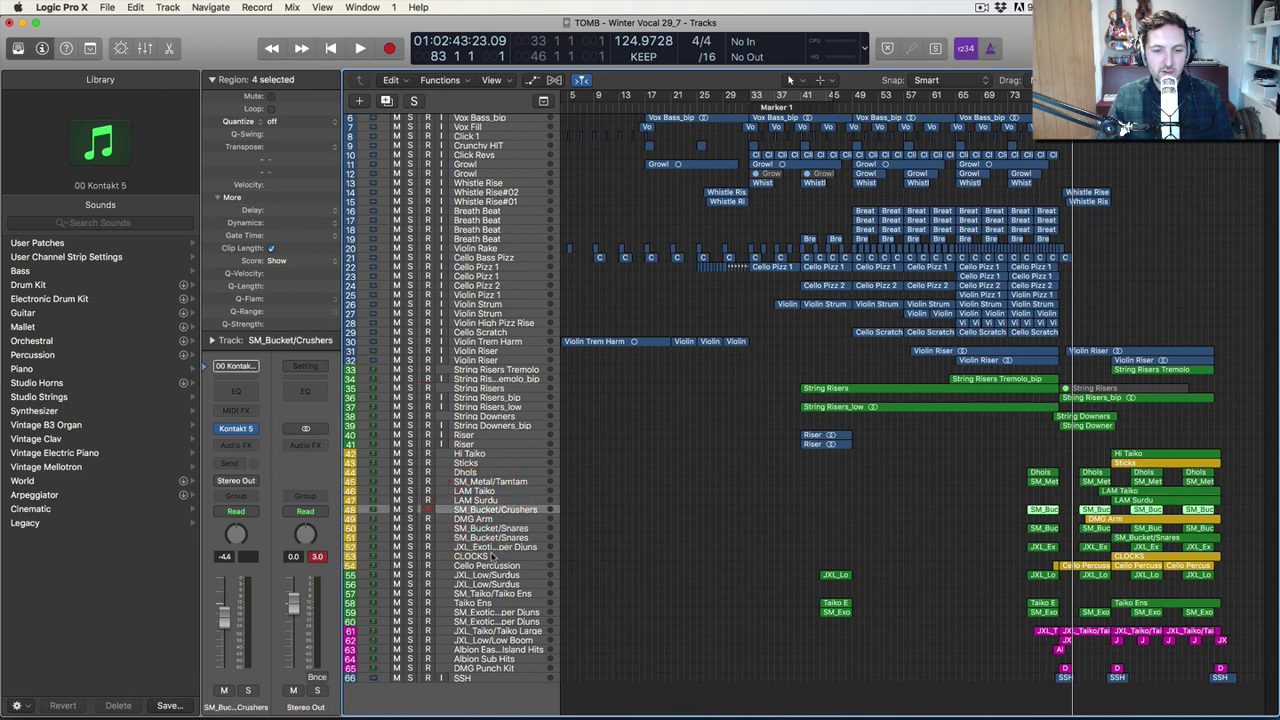
pyautogui.click(490, 556)
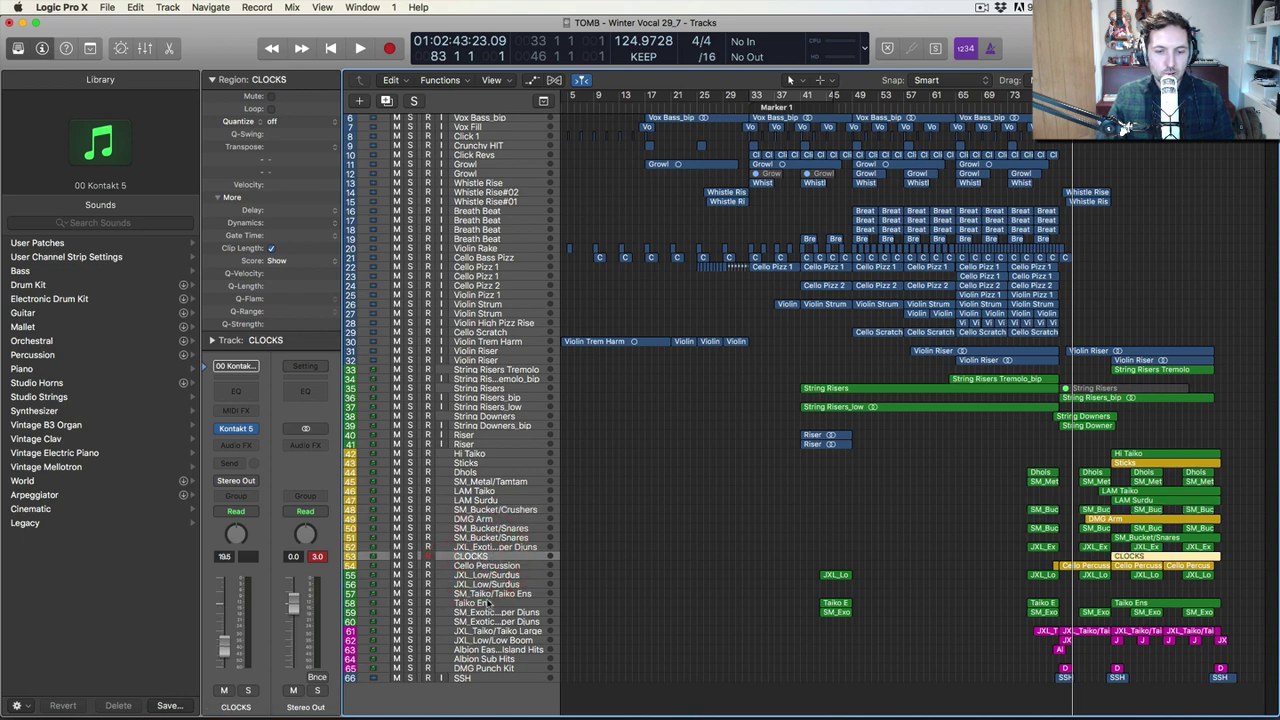
pyautogui.click(486, 660)
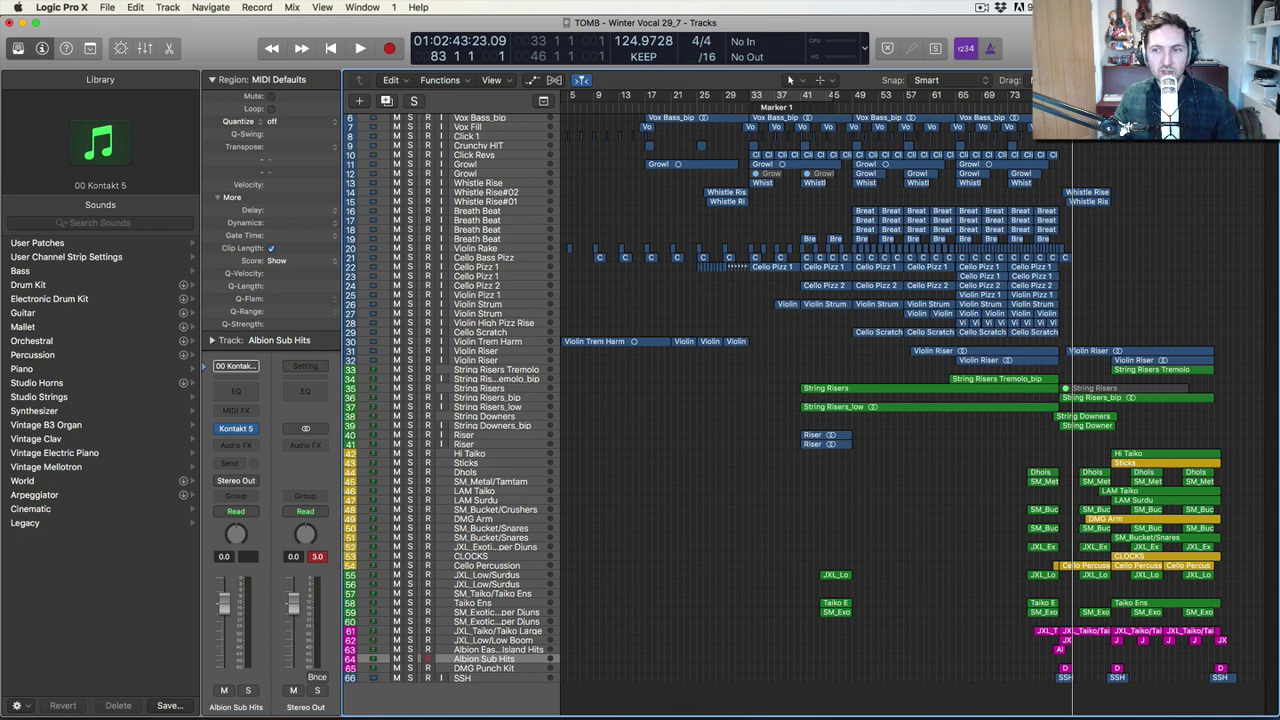
# Play the full mix briefly from about bar 69, stop playback, and return the playhead to bar 33.
pyautogui.click(988, 107)
pyautogui.press('space')
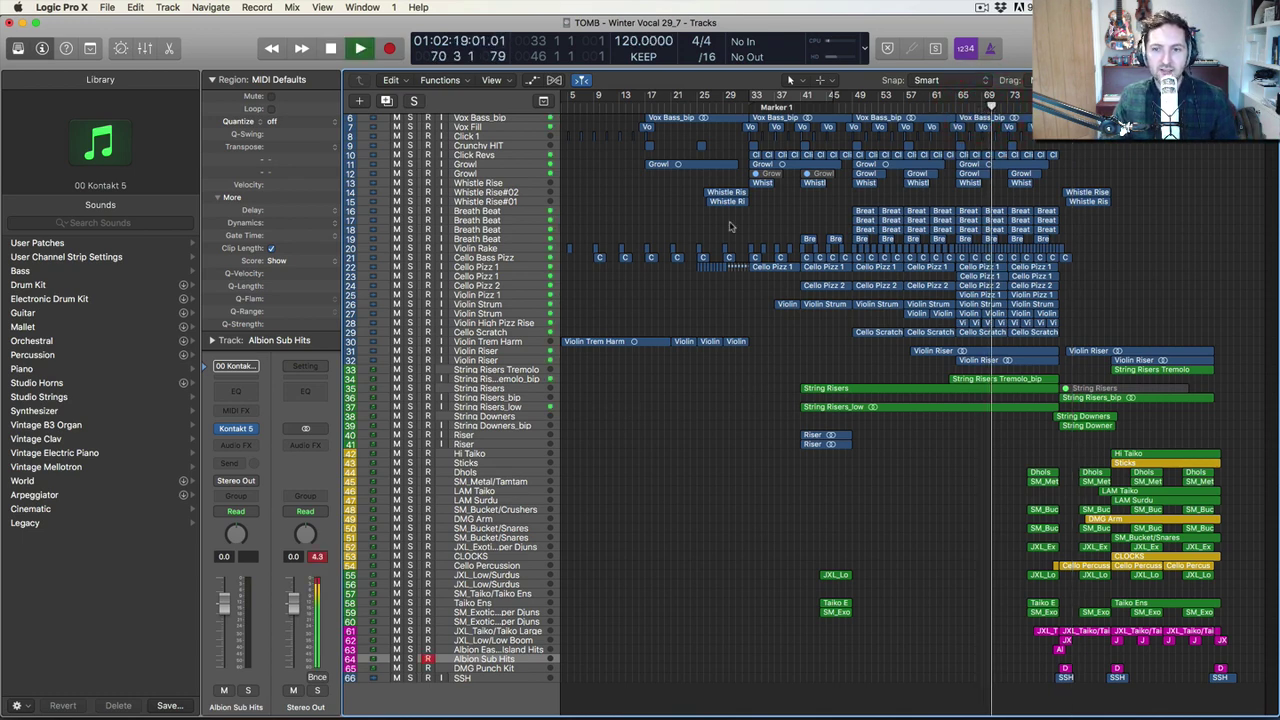
pyautogui.press('space')
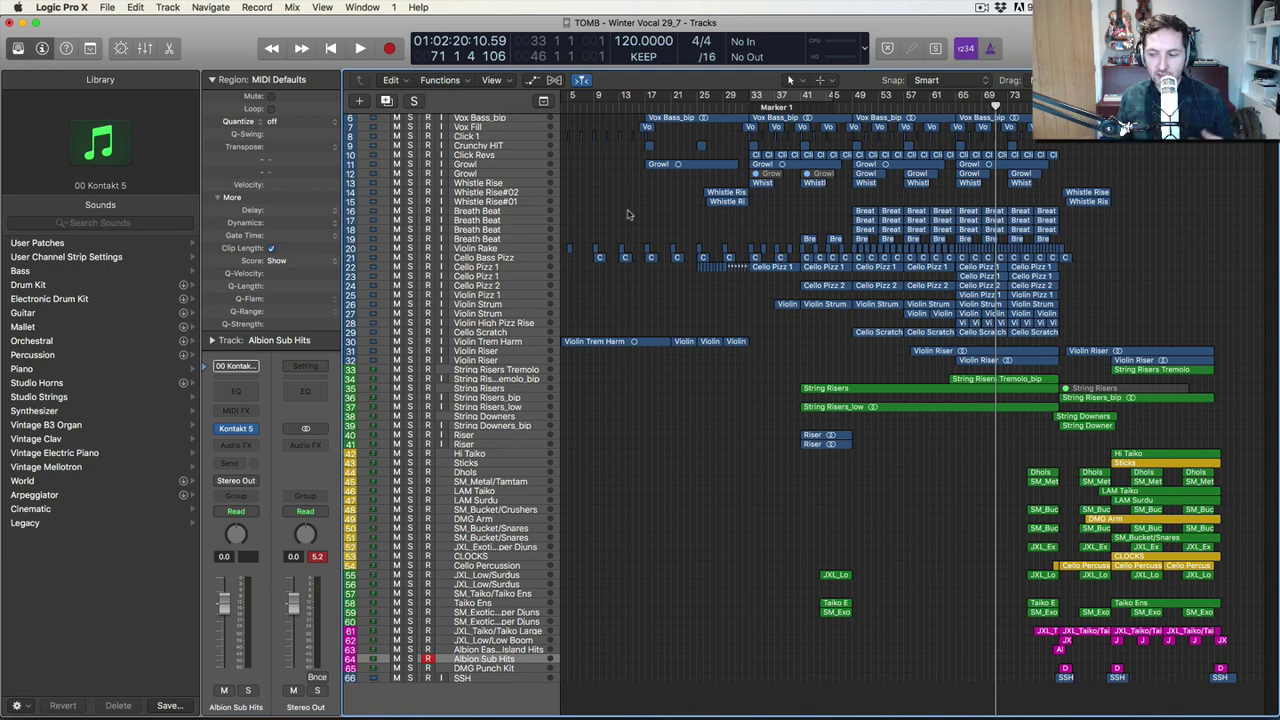
pyautogui.click(786, 206)
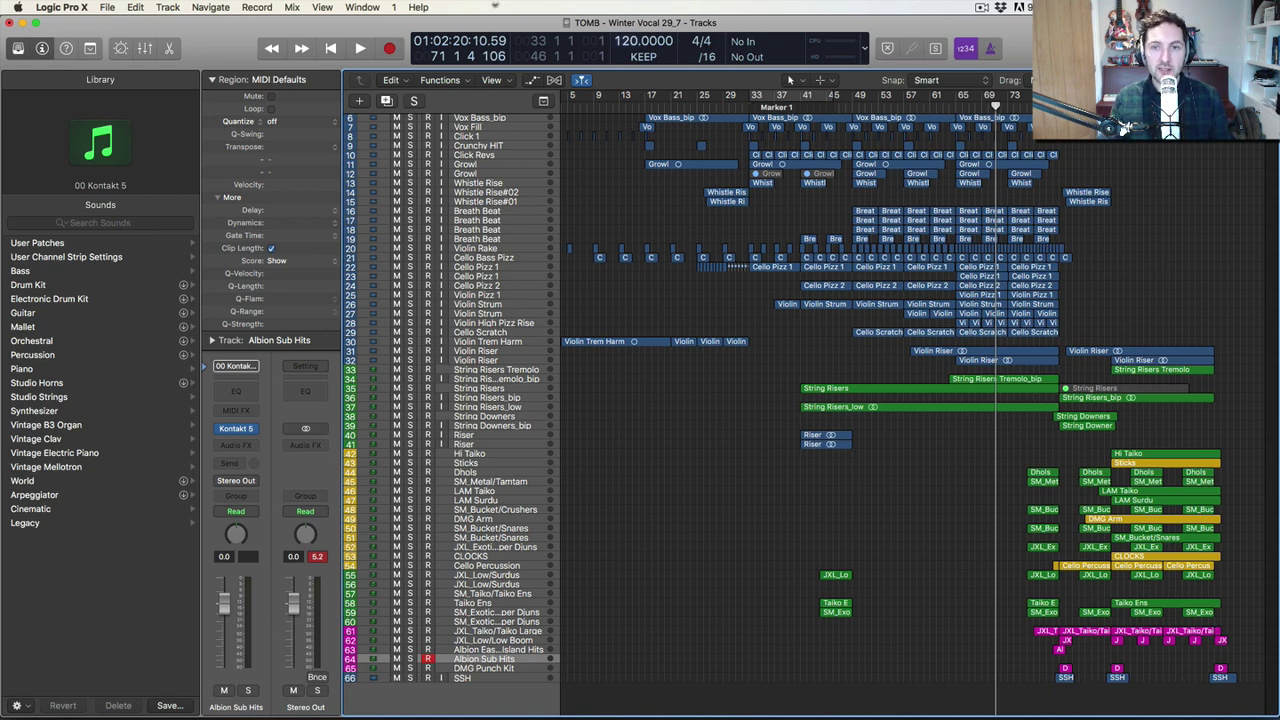
pyautogui.click(749, 107)
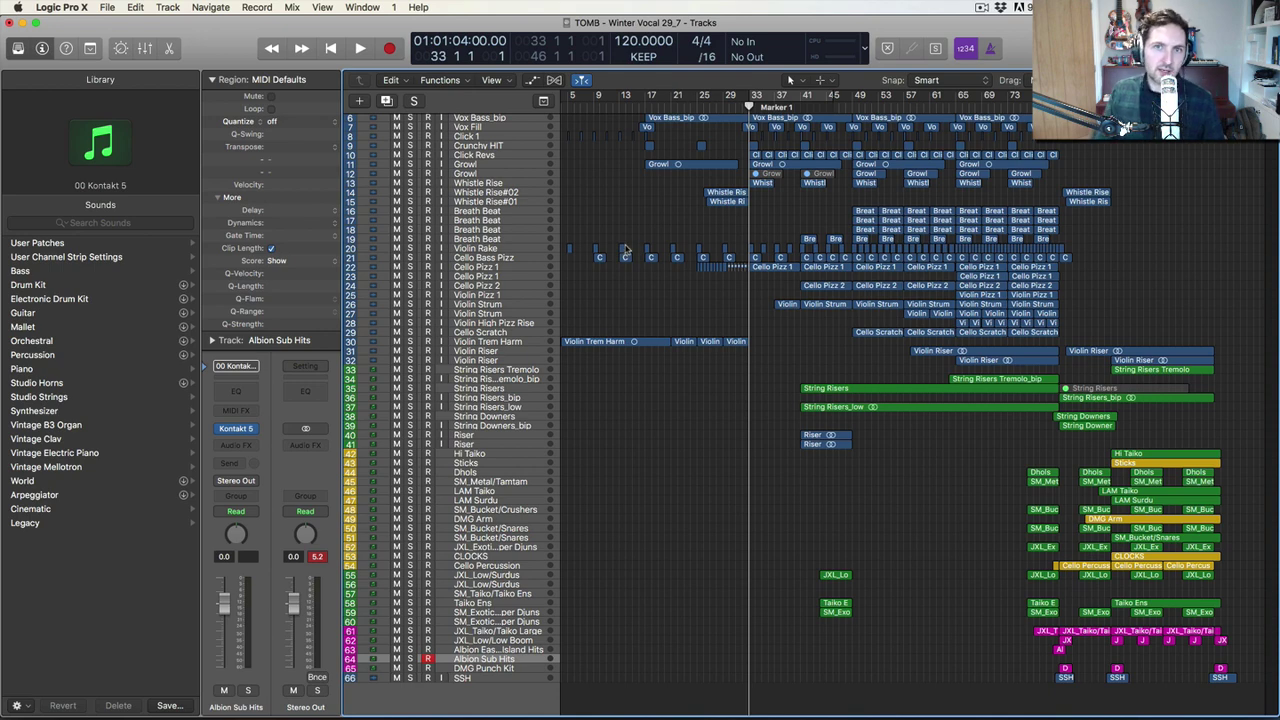
pyautogui.click(685, 218)
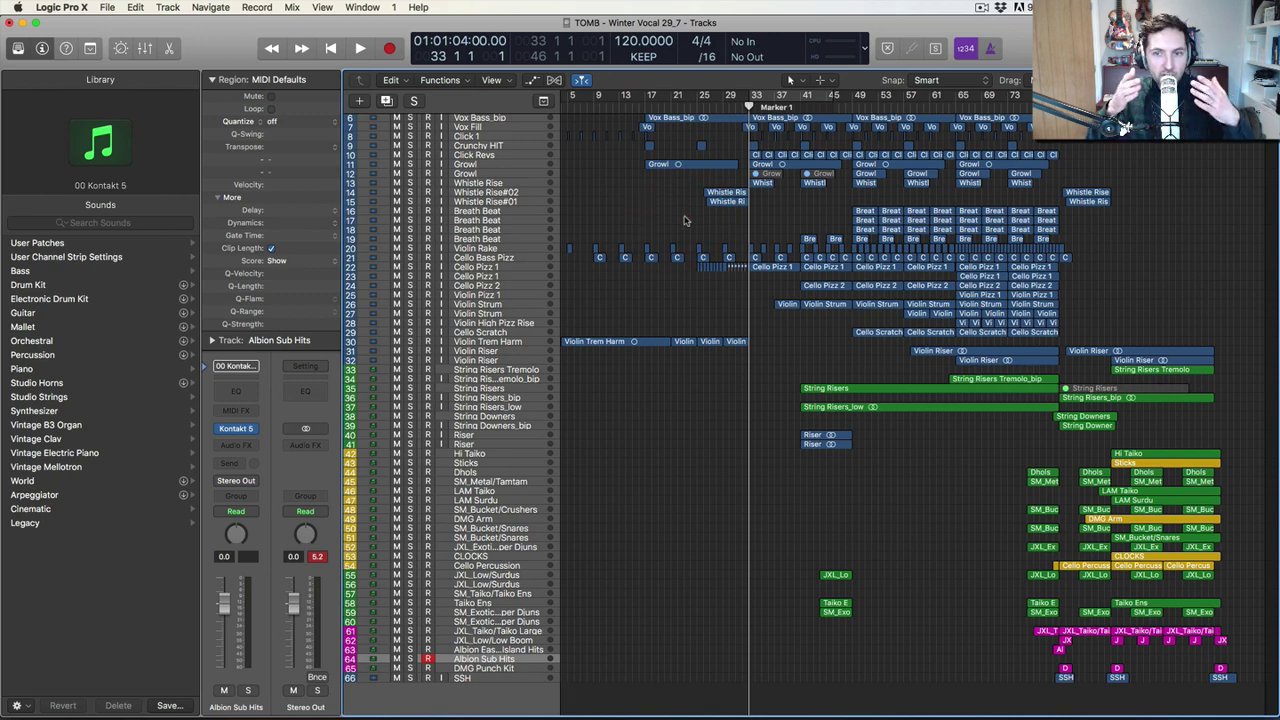